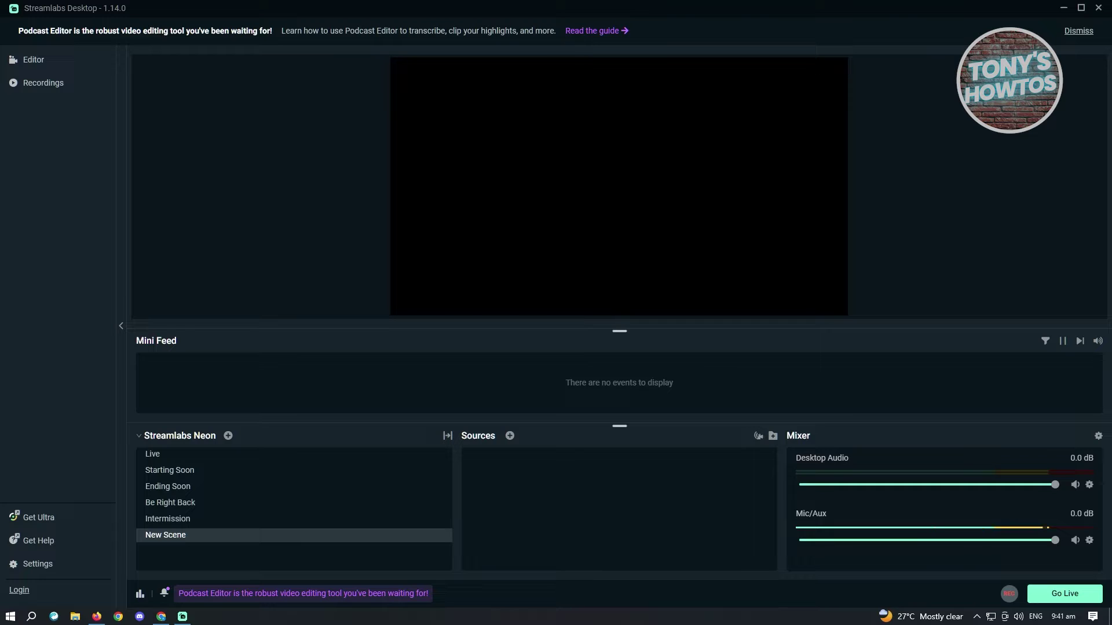
- Start the Streamlabs login and pick TikTok from the Select platform list
{"action": "left_click", "coordinate": [17, 590]}
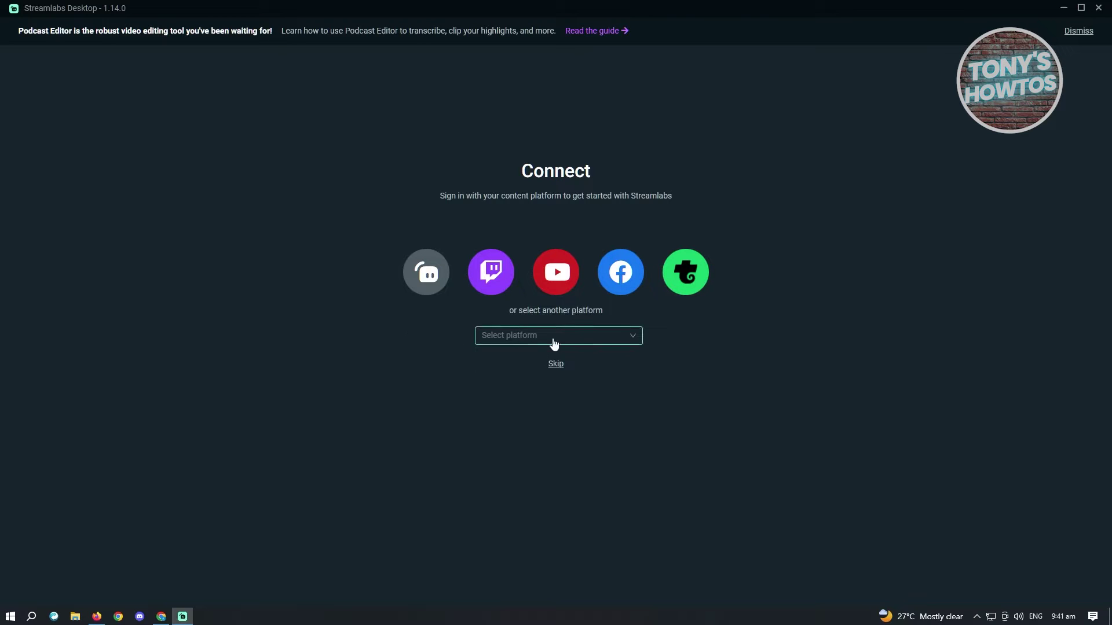
{"action": "left_click", "coordinate": [633, 339]}
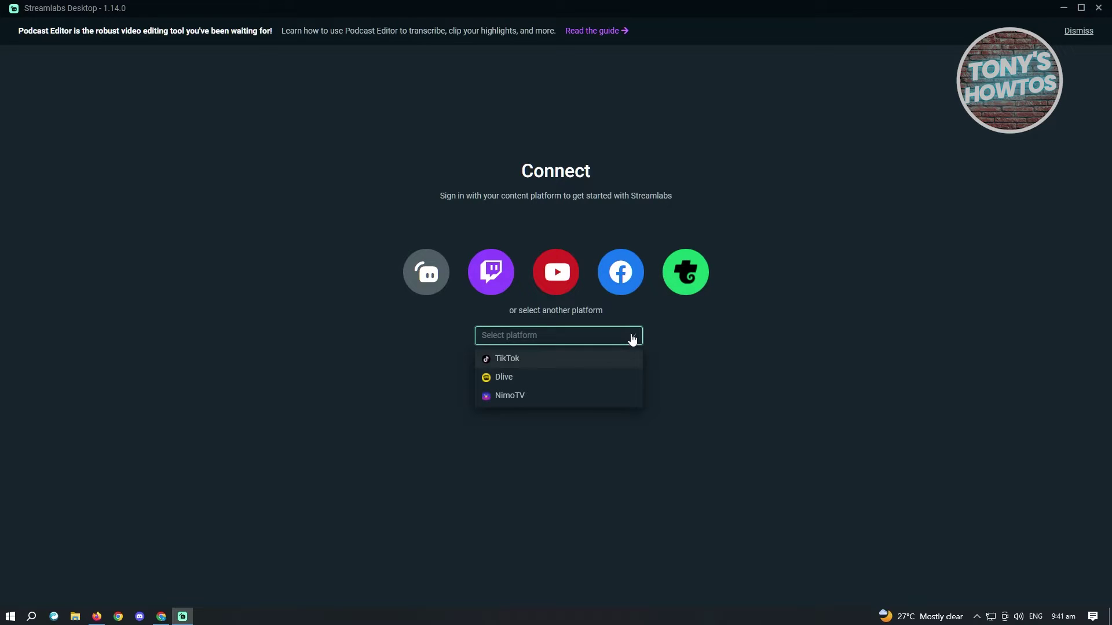
{"action": "left_click", "coordinate": [517, 360]}
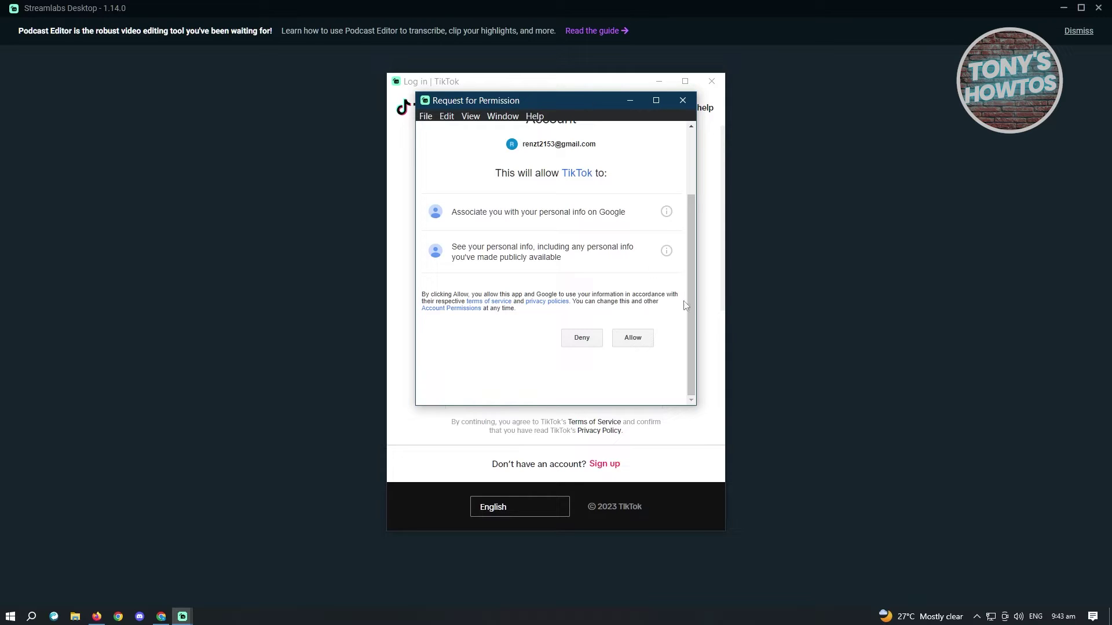
- Allow TikTok access on the Google permission page, then authorize Streamlabs in TikTok
{"action": "left_click", "coordinate": [639, 339]}
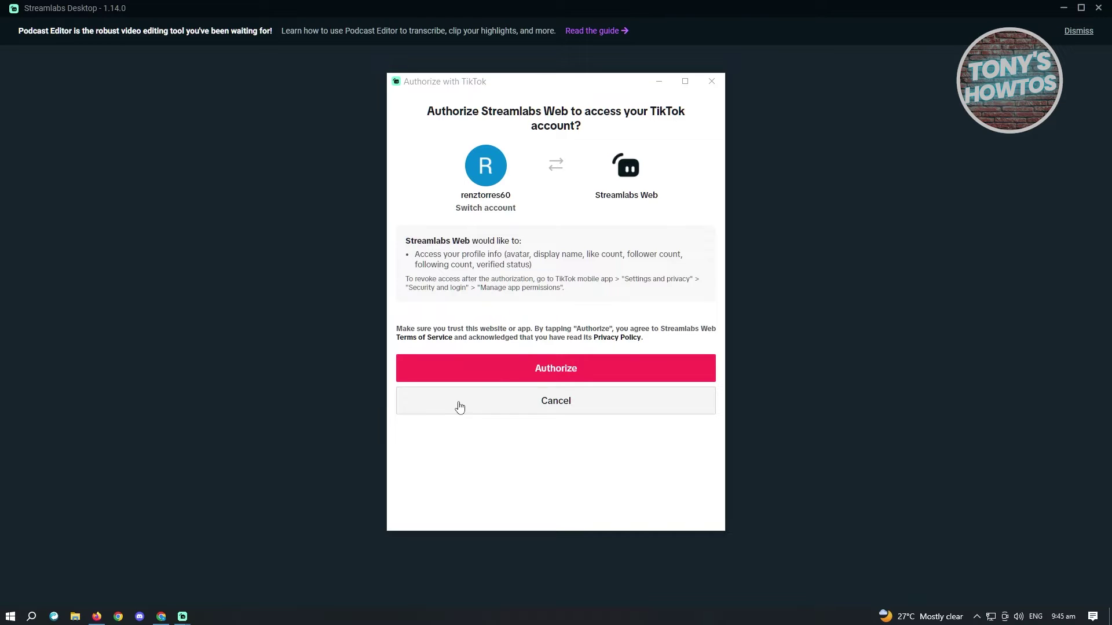
{"action": "left_click", "coordinate": [510, 364]}
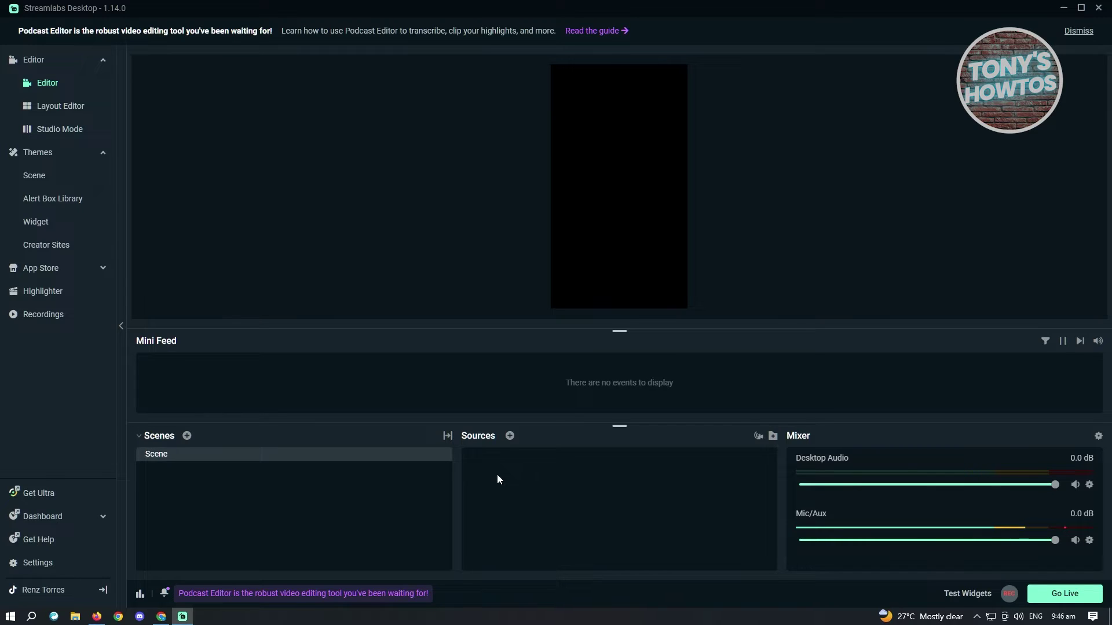
- Cancel adding a new scene, then pick Window Capture as the new source type
{"action": "left_click", "coordinate": [187, 436]}
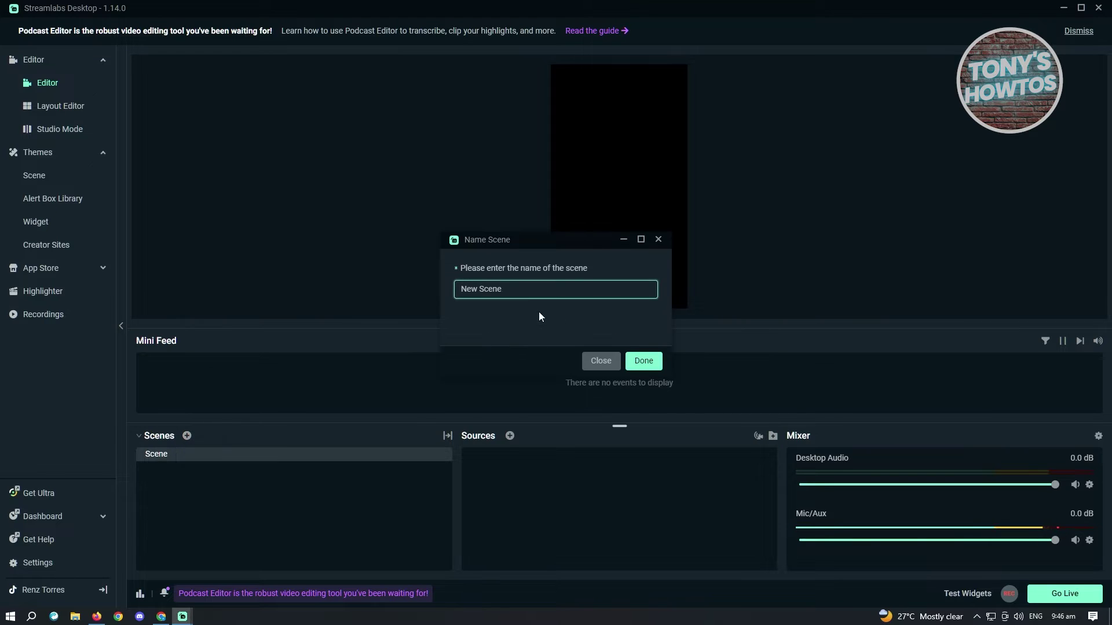
{"action": "left_click", "coordinate": [601, 361]}
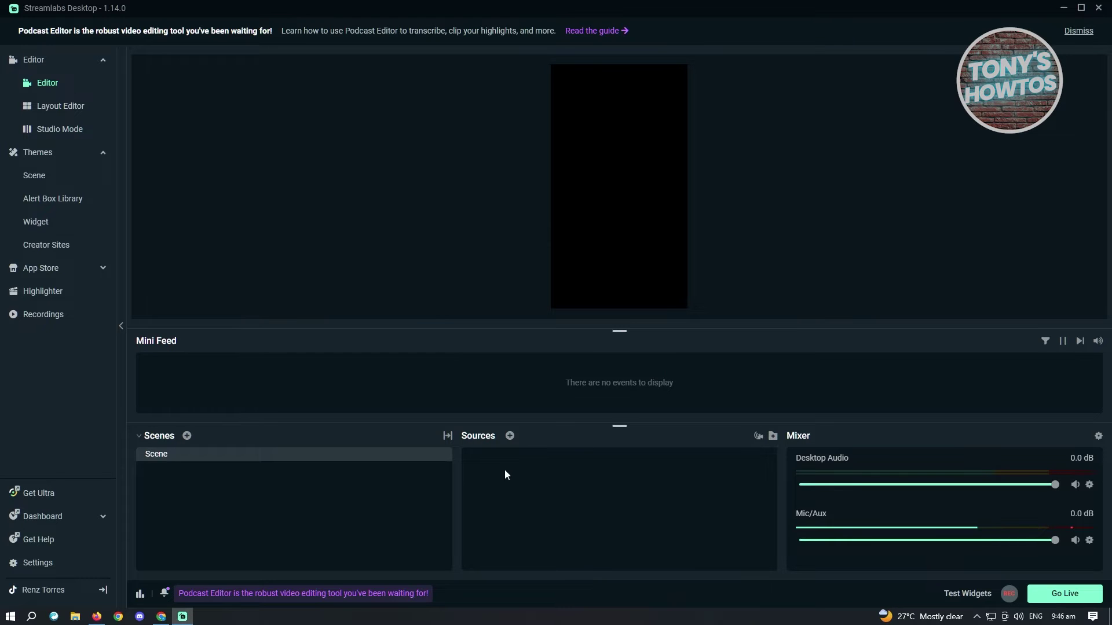
{"action": "left_click", "coordinate": [510, 436]}
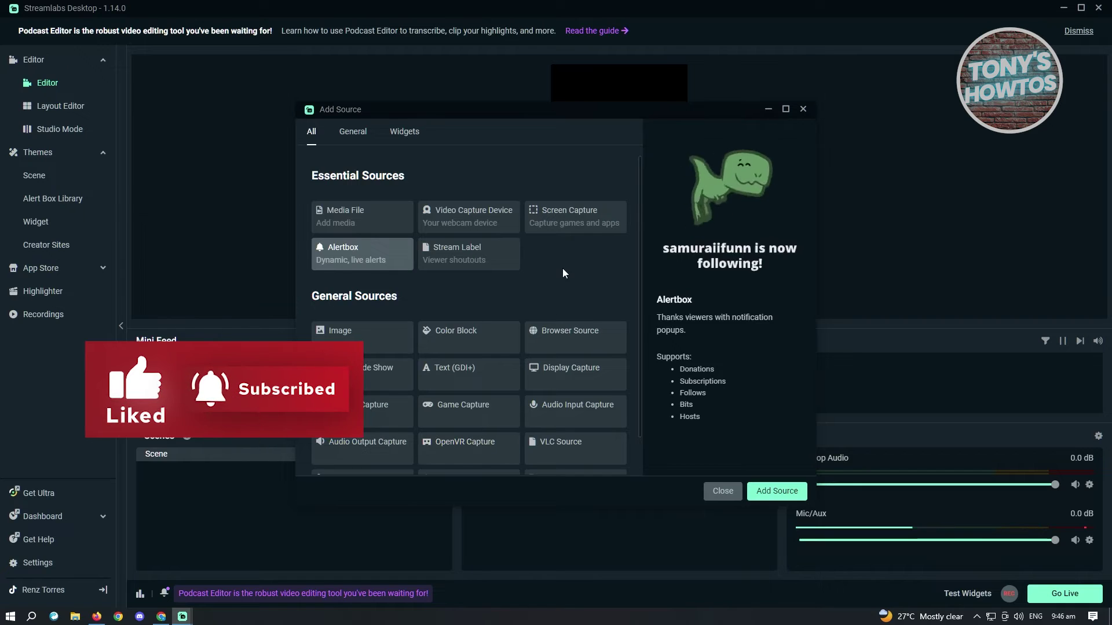
{"action": "scroll", "coordinate": [561, 268], "scroll_direction": "down", "scroll_amount": 1}
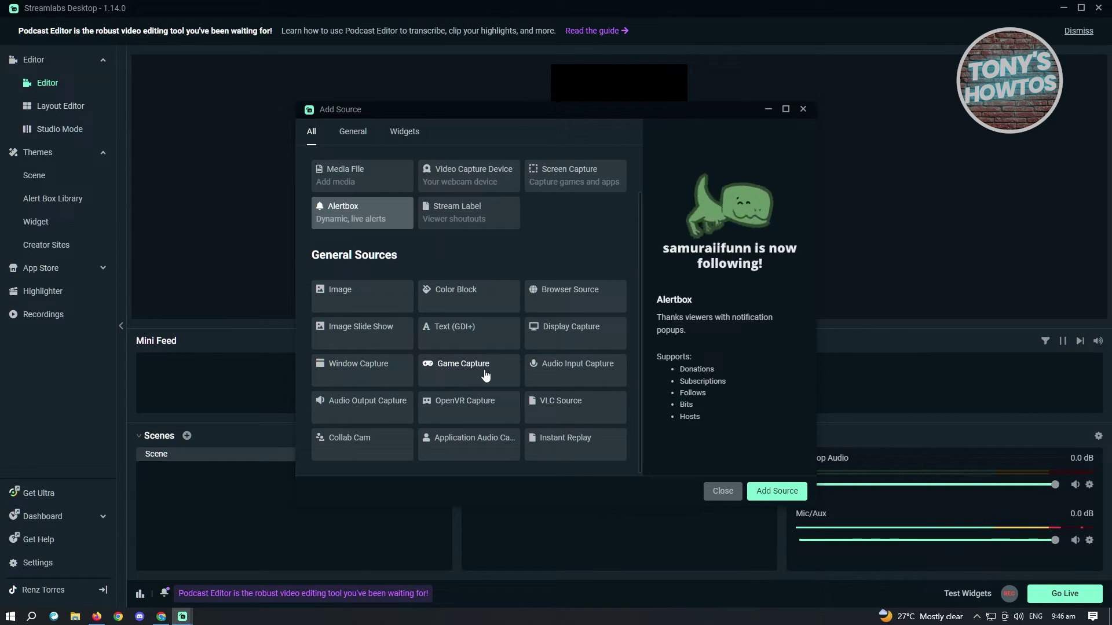
{"action": "left_click", "coordinate": [353, 380]}
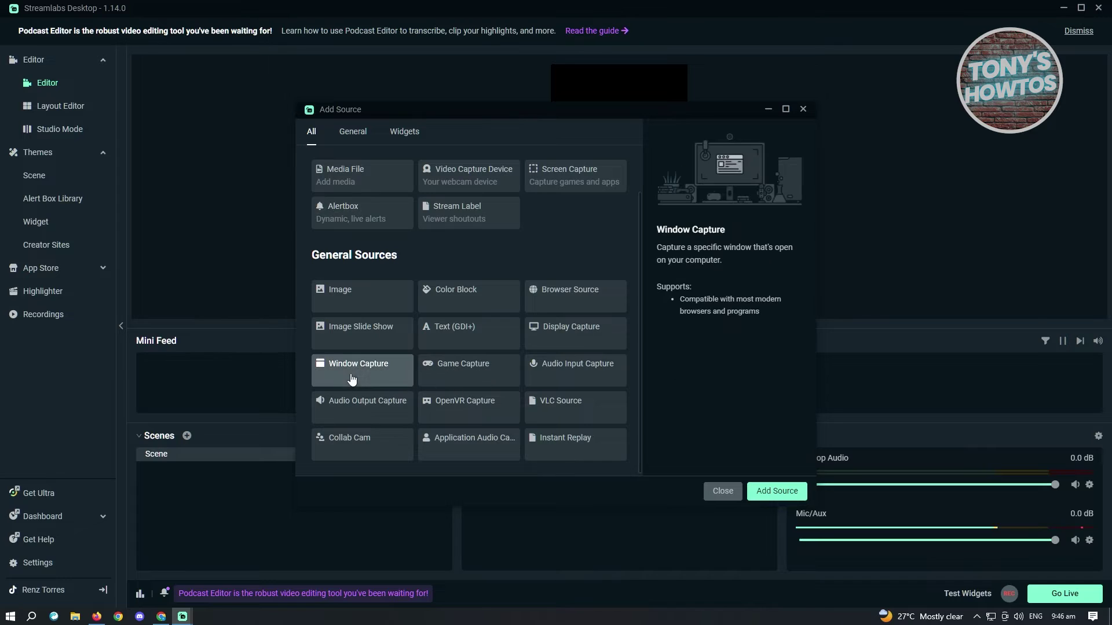
- Create a source named 'Window Capture' with a window selected, then start adding another source
{"action": "left_click", "coordinate": [776, 491]}
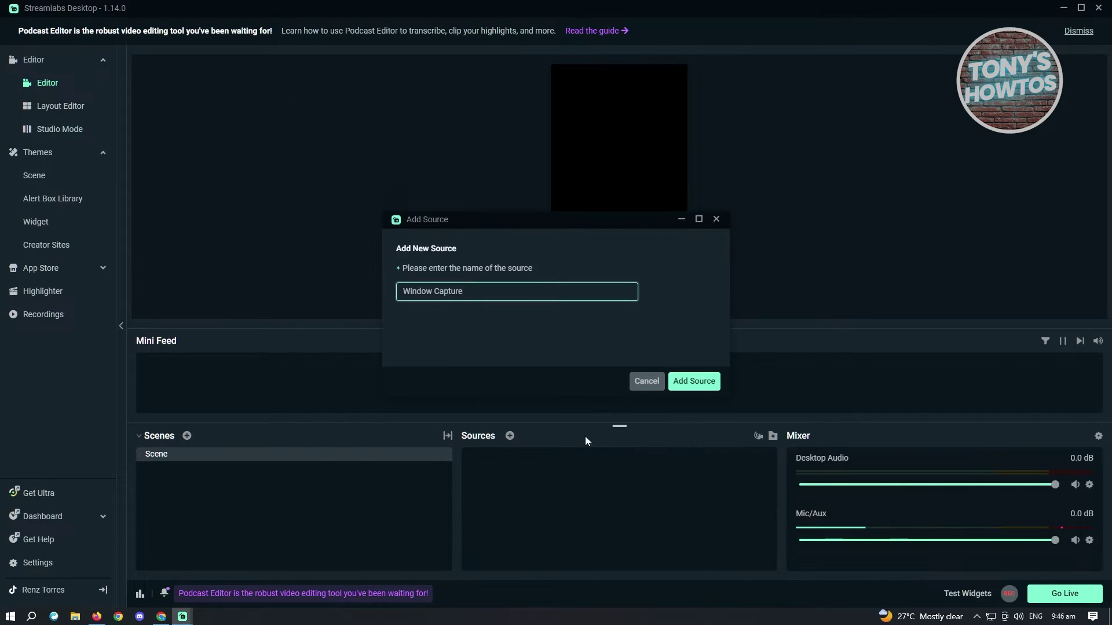
{"action": "left_click_drag", "start_coordinate": [475, 293], "coordinate": [382, 294]}
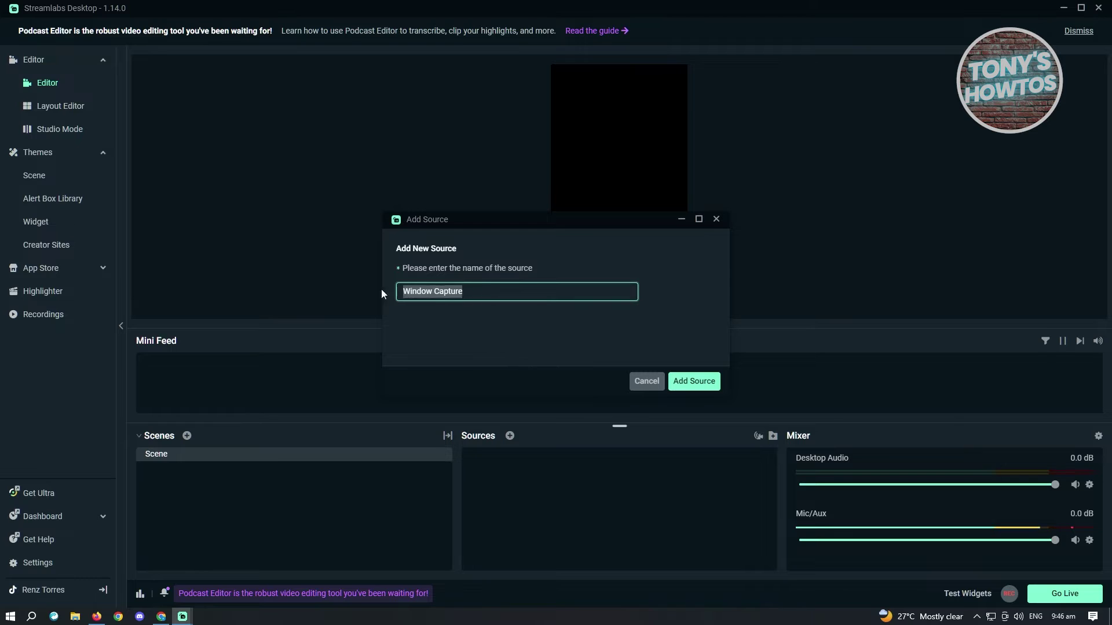
{"action": "left_click", "coordinate": [684, 380]}
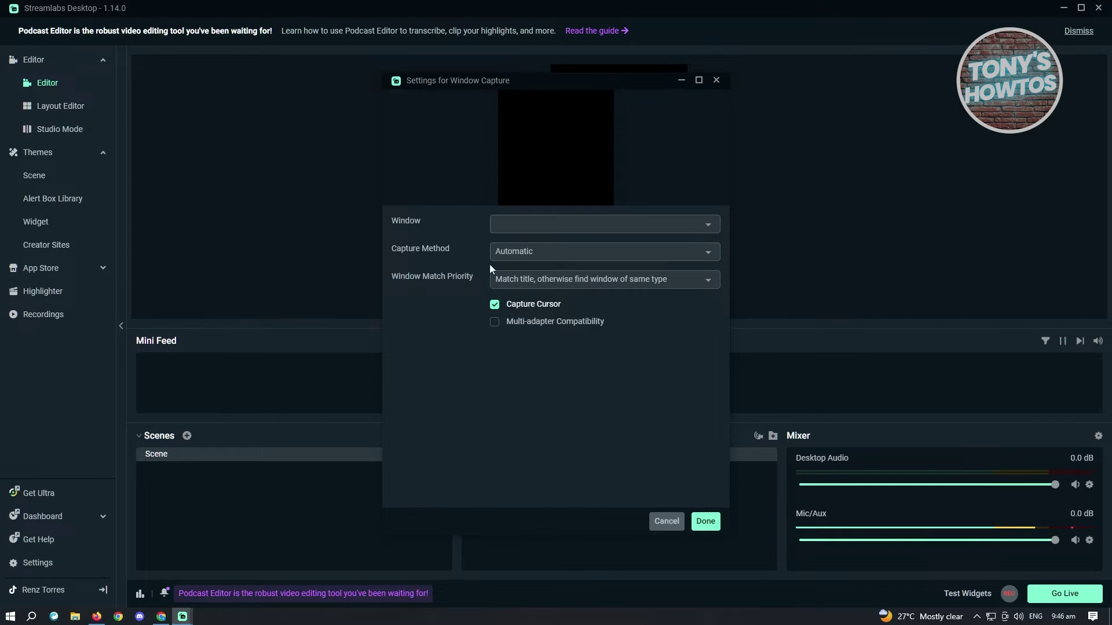
{"action": "left_click", "coordinate": [572, 224]}
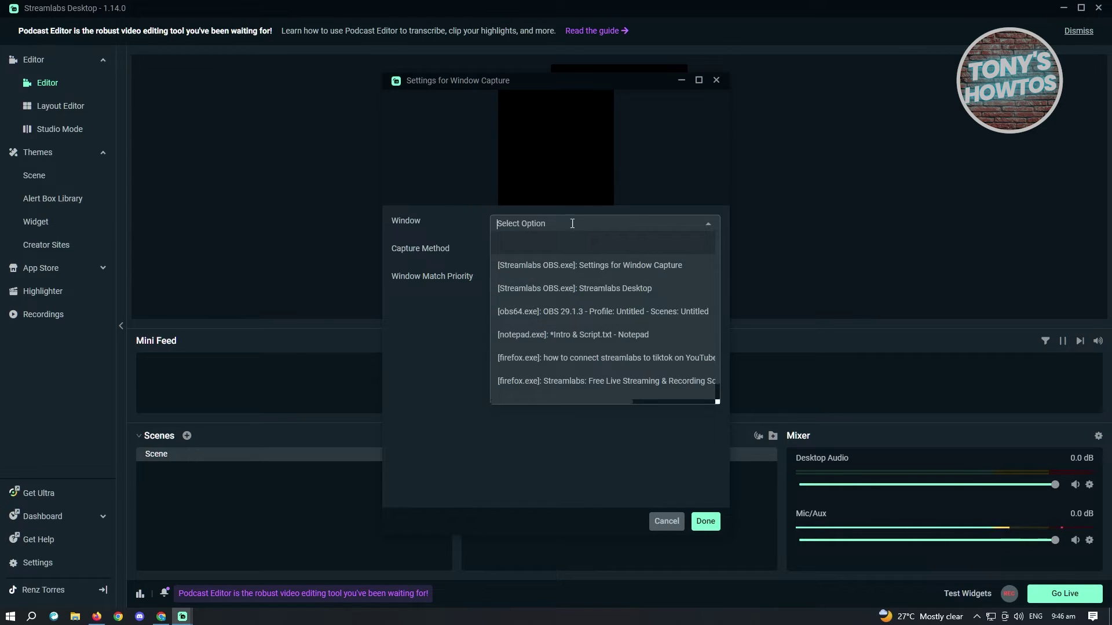
{"action": "left_click", "coordinate": [591, 275]}
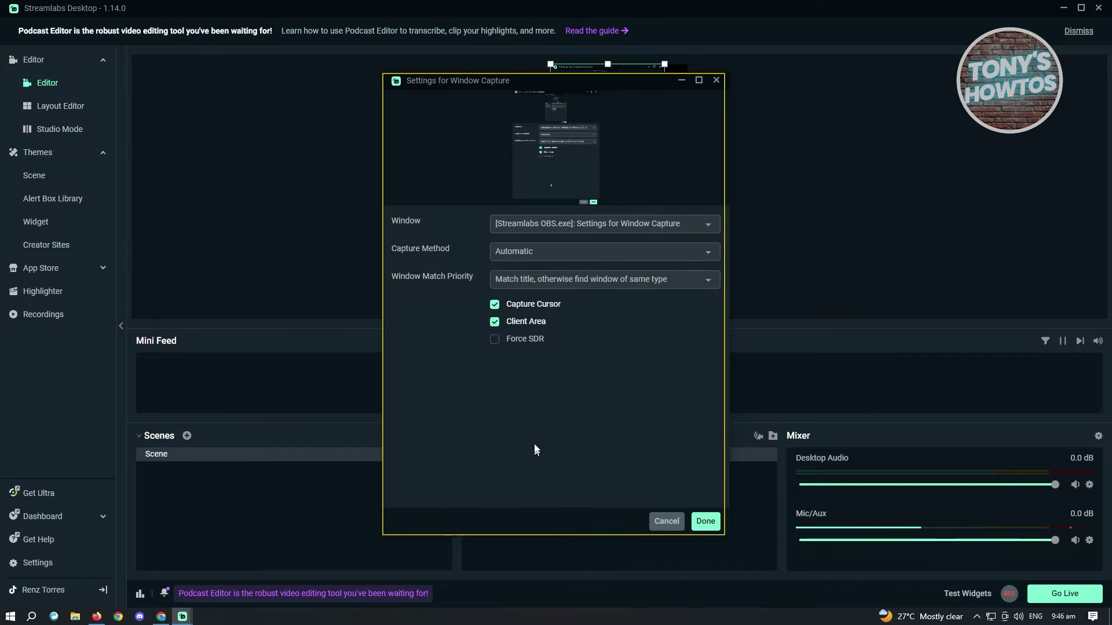
{"action": "left_click", "coordinate": [706, 522]}
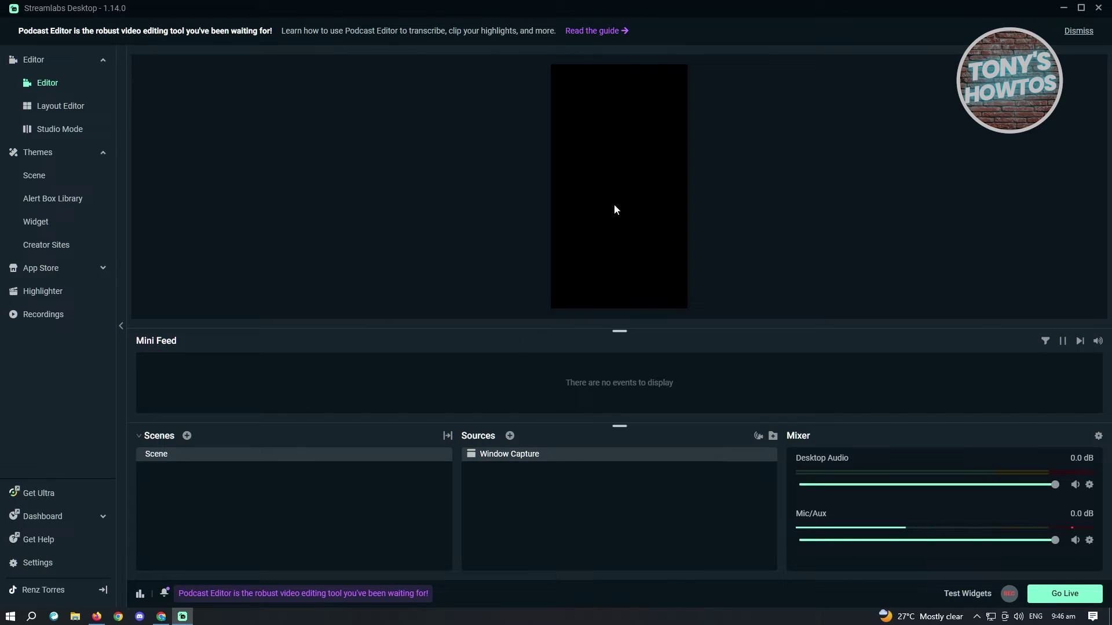
{"action": "left_click", "coordinate": [509, 436]}
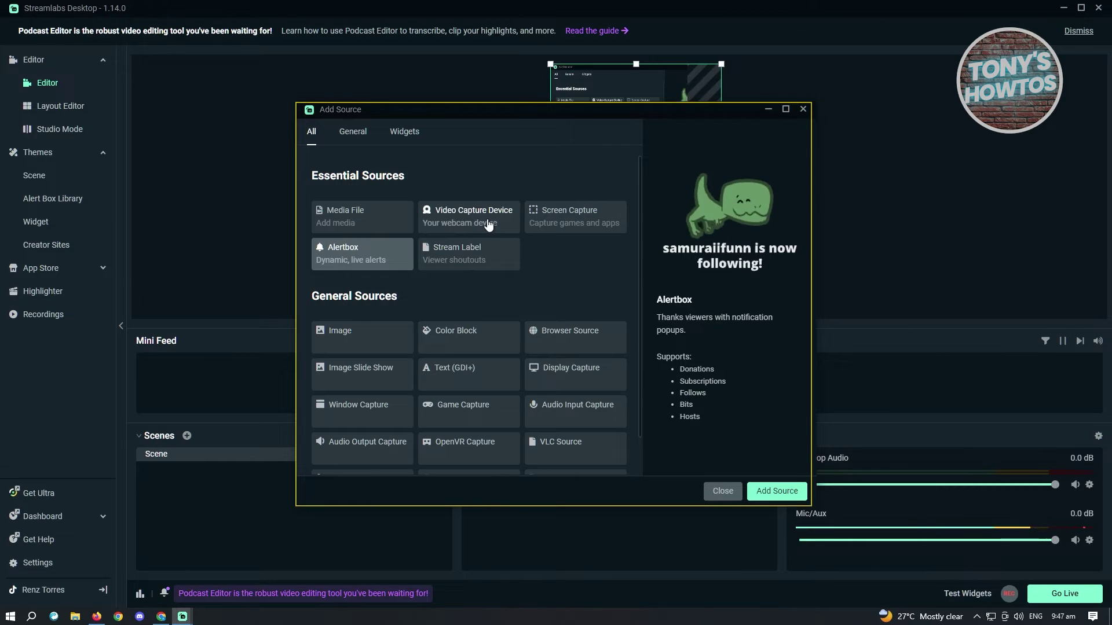
- Add an Image source using the cat JPG from the Downloads folder
{"action": "left_click", "coordinate": [353, 342]}
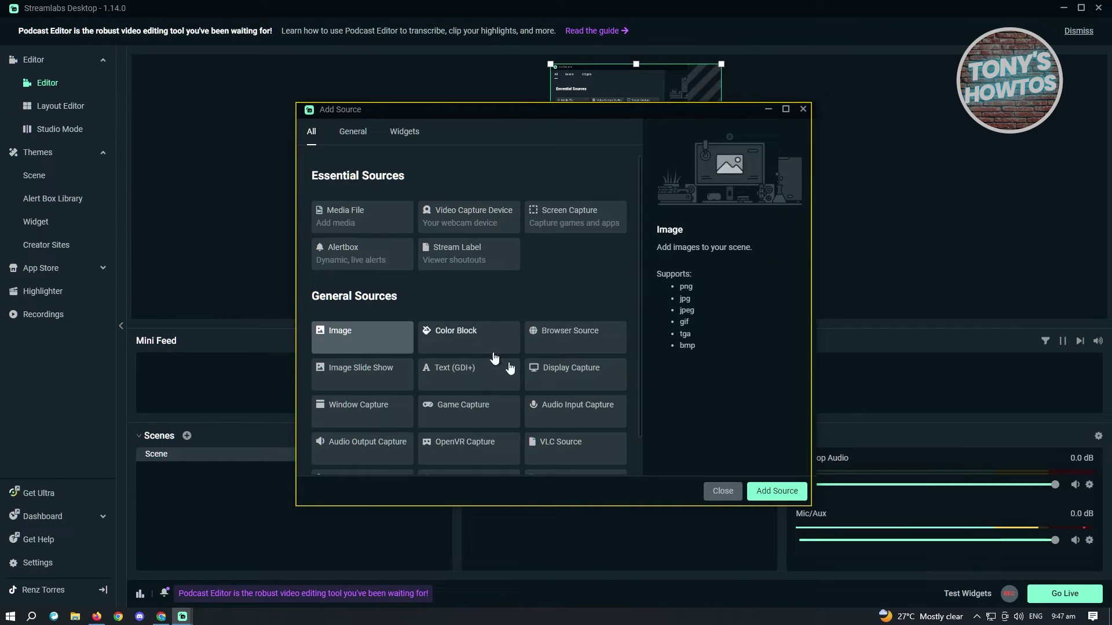
{"action": "left_click", "coordinate": [756, 493]}
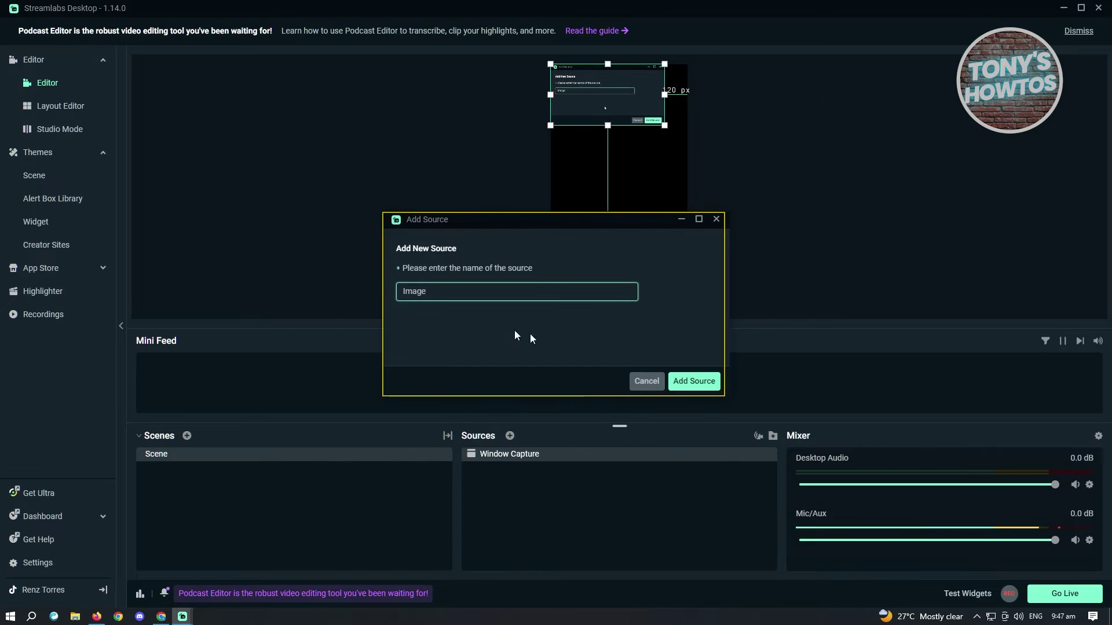
{"action": "left_click", "coordinate": [708, 381]}
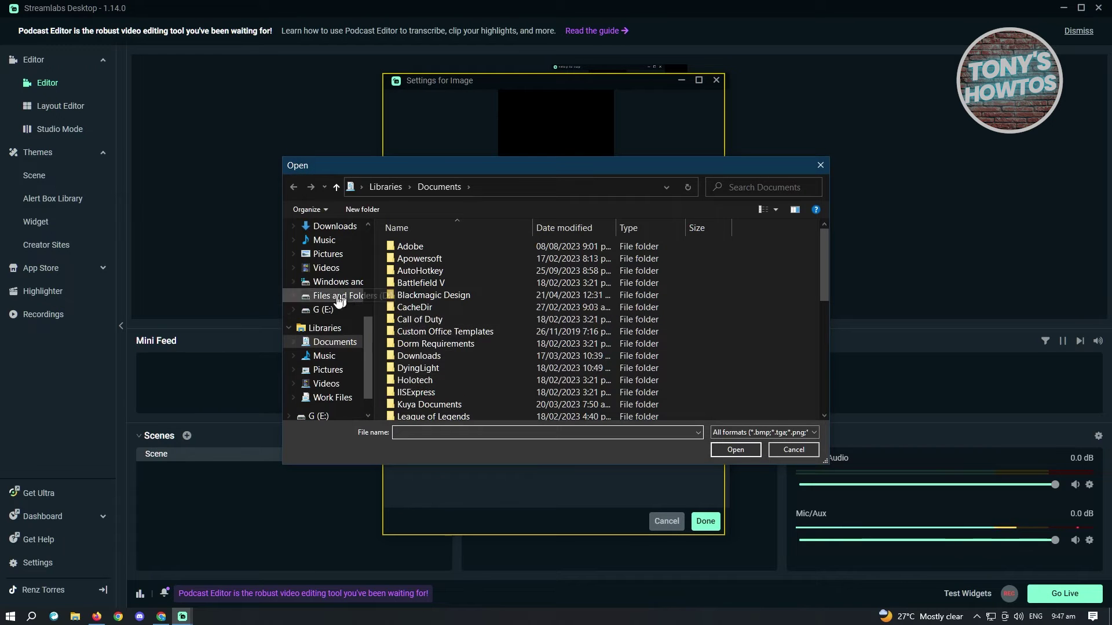
{"action": "left_click", "coordinate": [335, 227]}
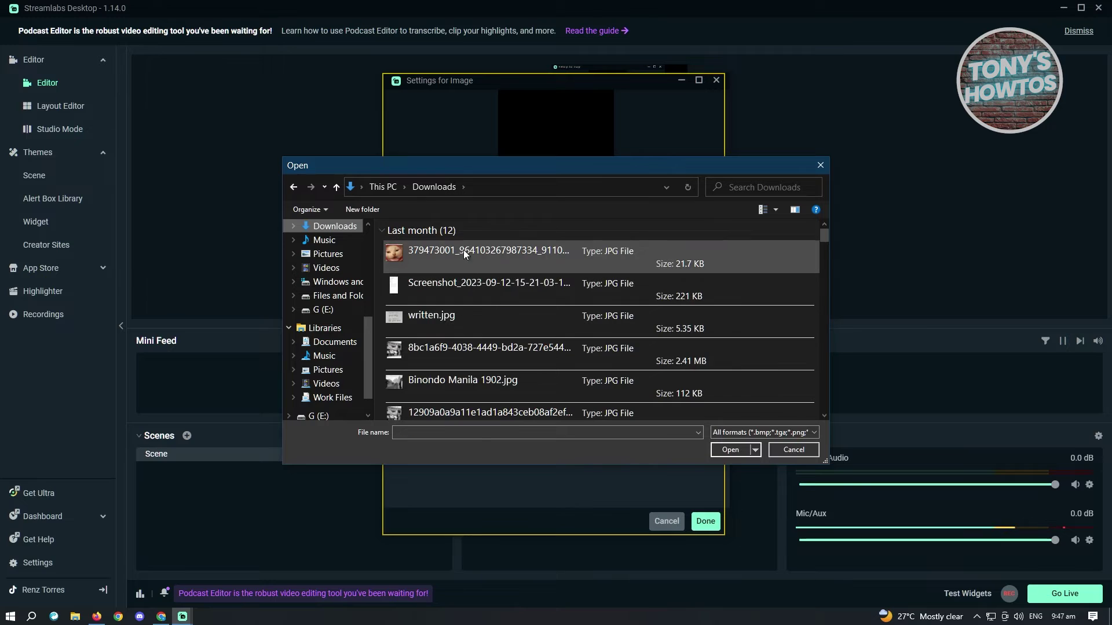
{"action": "left_click", "coordinate": [457, 254]}
{"action": "left_click", "coordinate": [731, 450]}
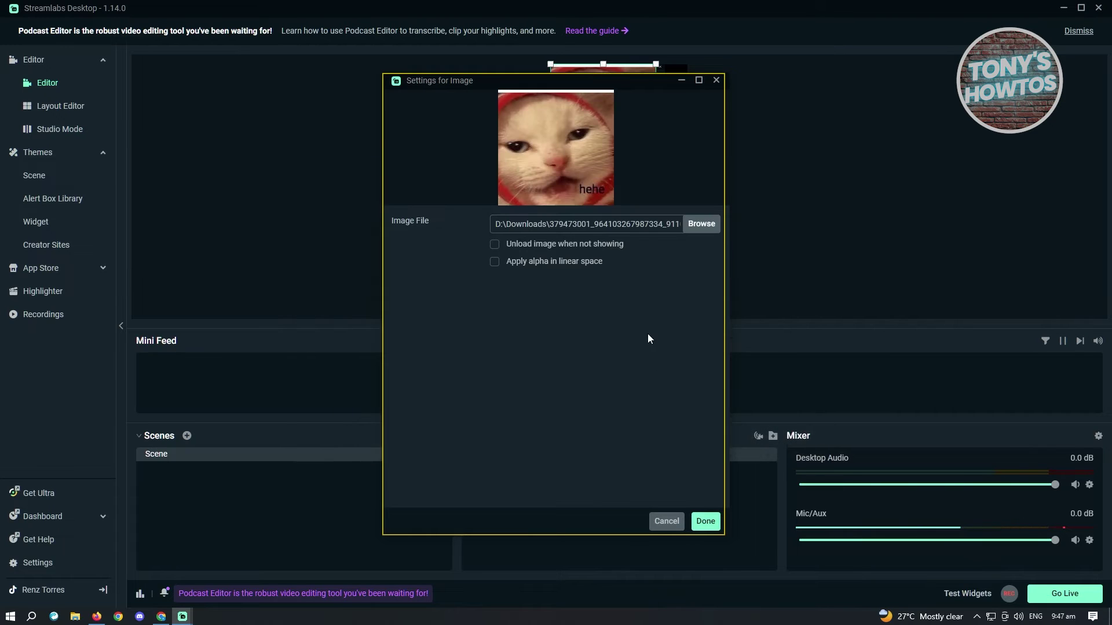
{"action": "left_click", "coordinate": [705, 521]}
- Move the cat image to the canvas bottom and reopen the Window Capture settings
{"action": "left_click_drag", "start_coordinate": [606, 131], "coordinate": [622, 270]}
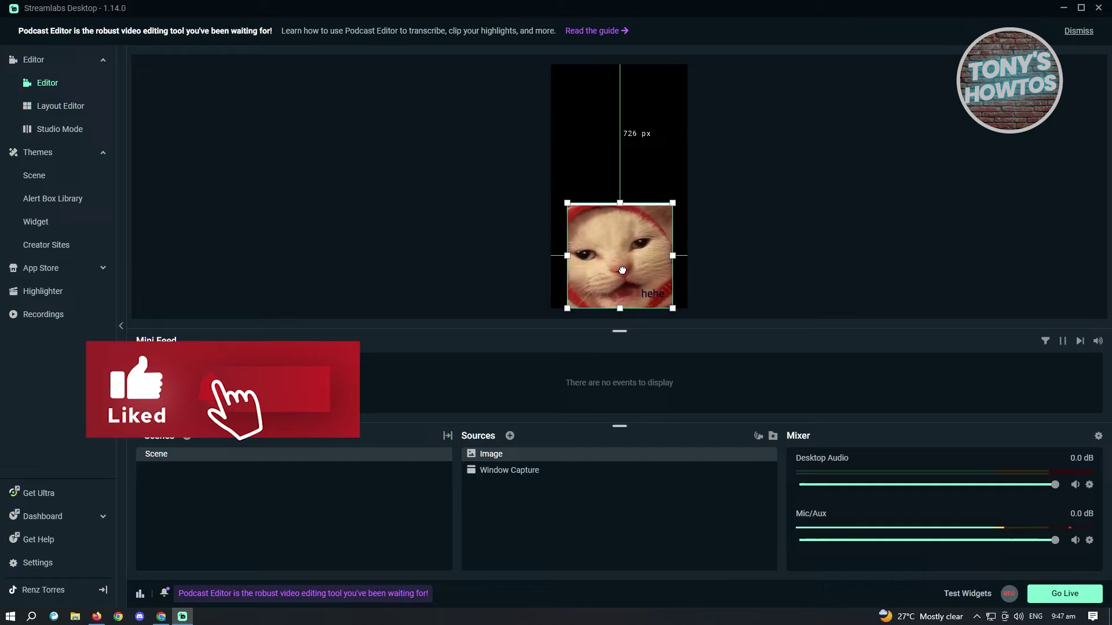
{"action": "left_click", "coordinate": [519, 473]}
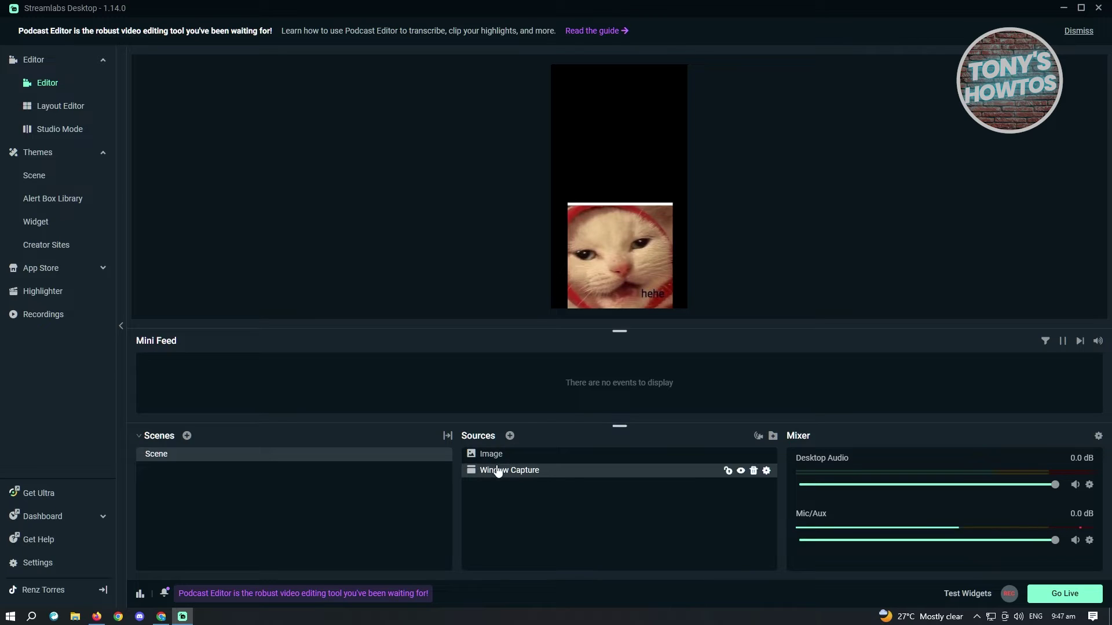
{"action": "left_click", "coordinate": [606, 146]}
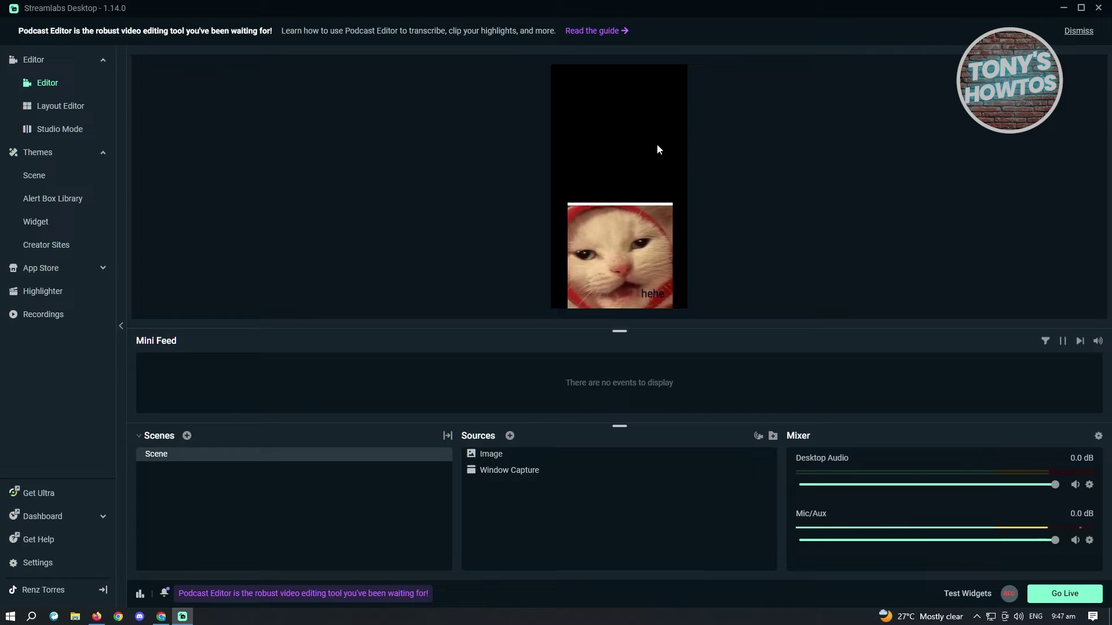
{"action": "mouse_move", "coordinate": [642, 265]}
{"action": "left_mouse_down"}
{"action": "mouse_move", "coordinate": [644, 174]}
{"action": "mouse_move", "coordinate": [648, 286]}
{"action": "mouse_move", "coordinate": [643, 261]}
{"action": "left_mouse_up"}
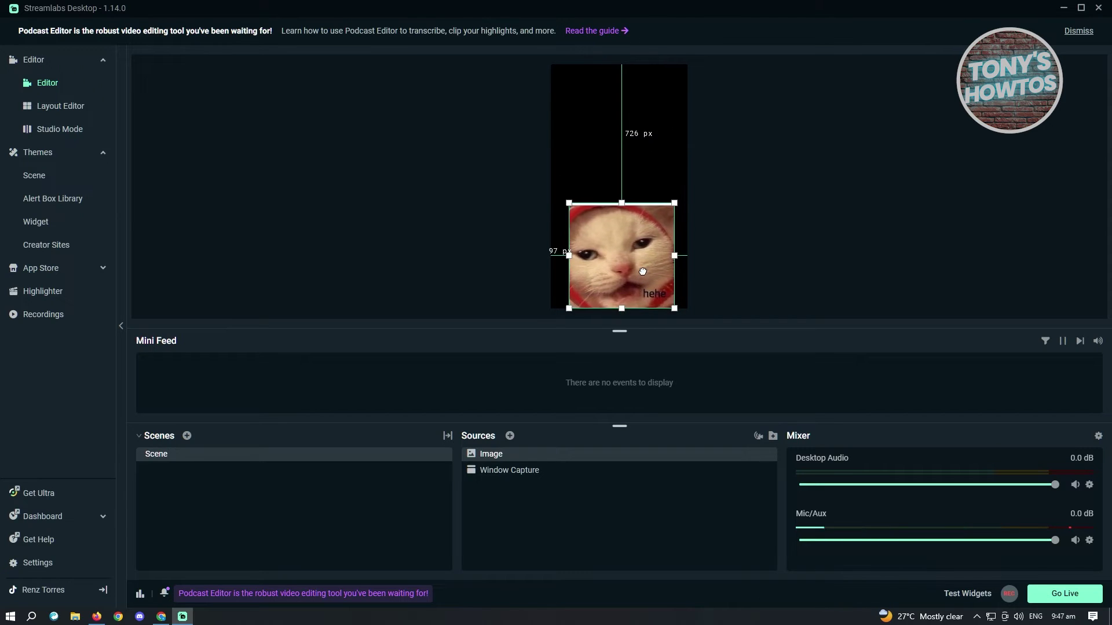
{"action": "left_click", "coordinate": [354, 228]}
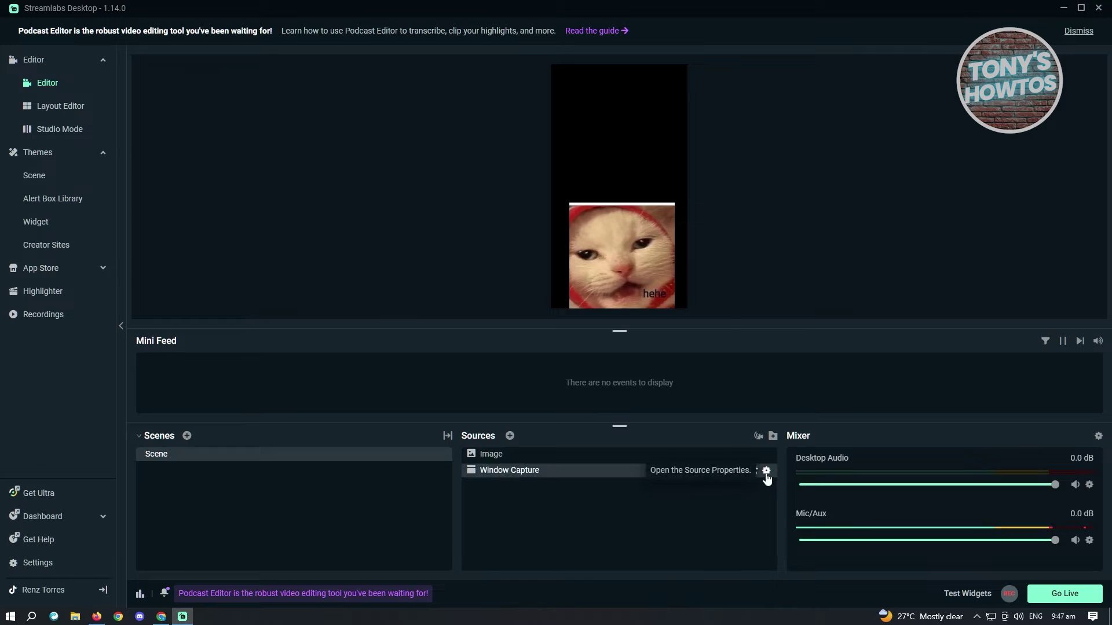
{"action": "left_click", "coordinate": [766, 471]}
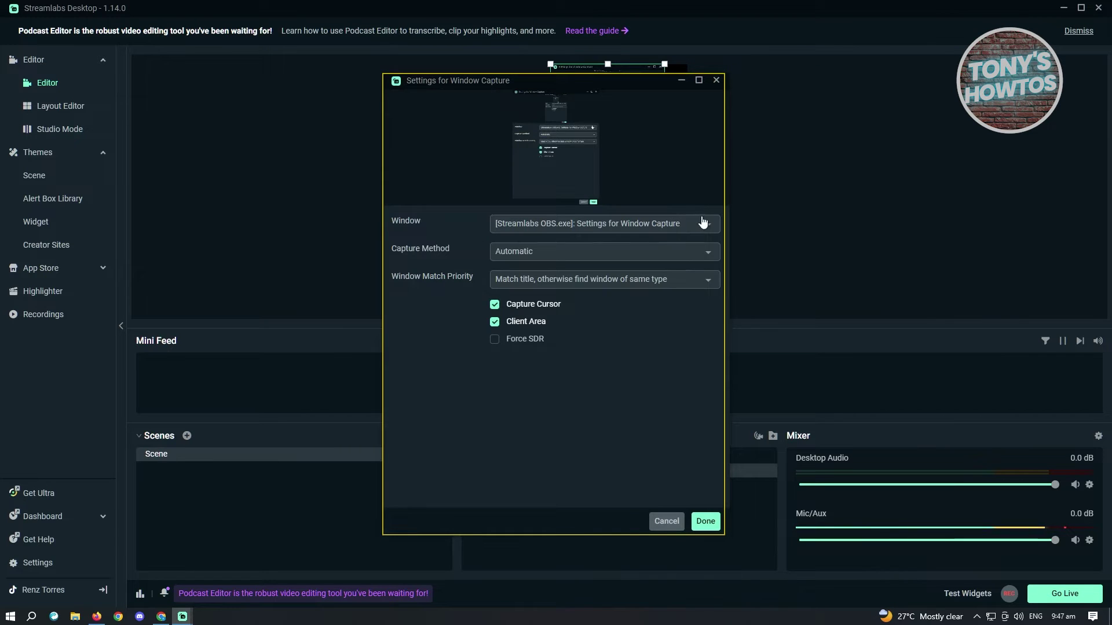
{"action": "left_click", "coordinate": [704, 224]}
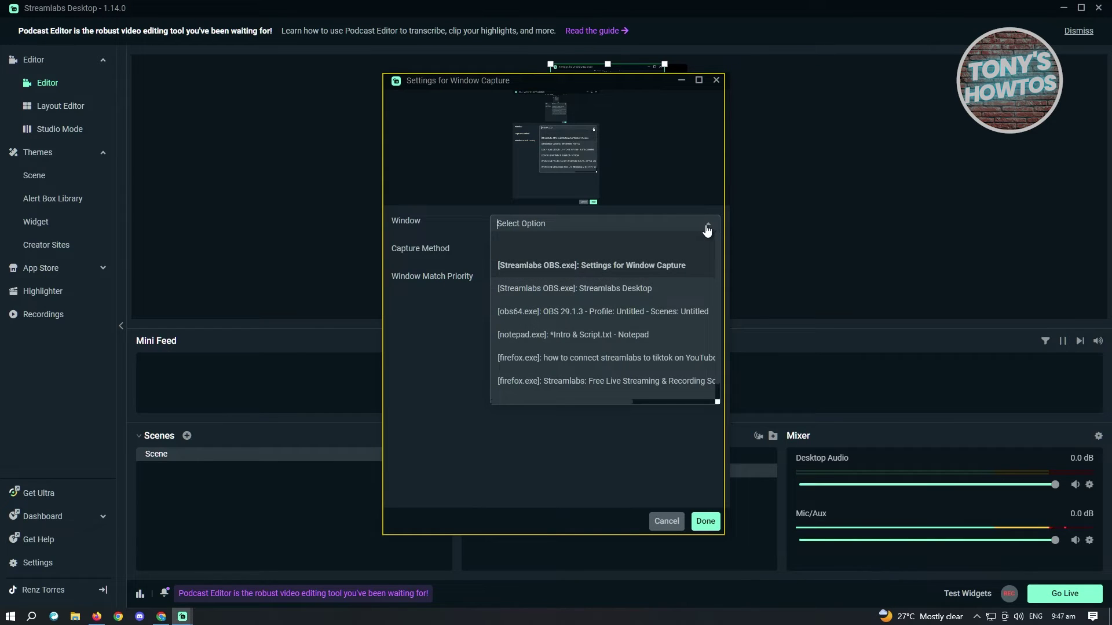
- Set Window Capture to '[Streamlabs OBS.exe]: Streamlabs Desktop' and confirm with Done
{"action": "left_click", "coordinate": [631, 290]}
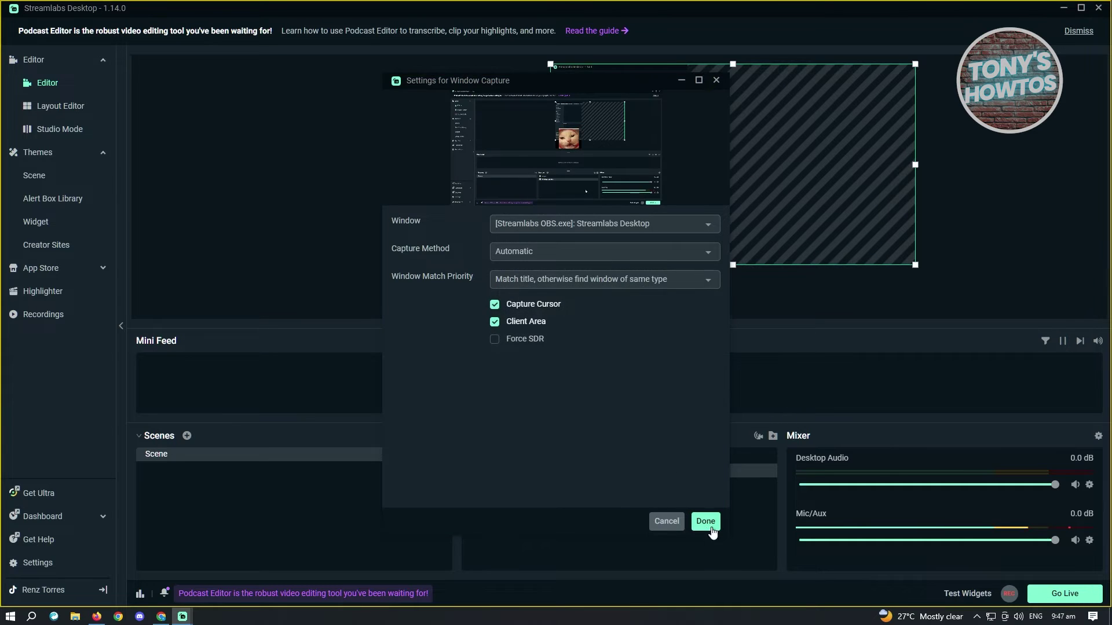
{"action": "left_click", "coordinate": [705, 522]}
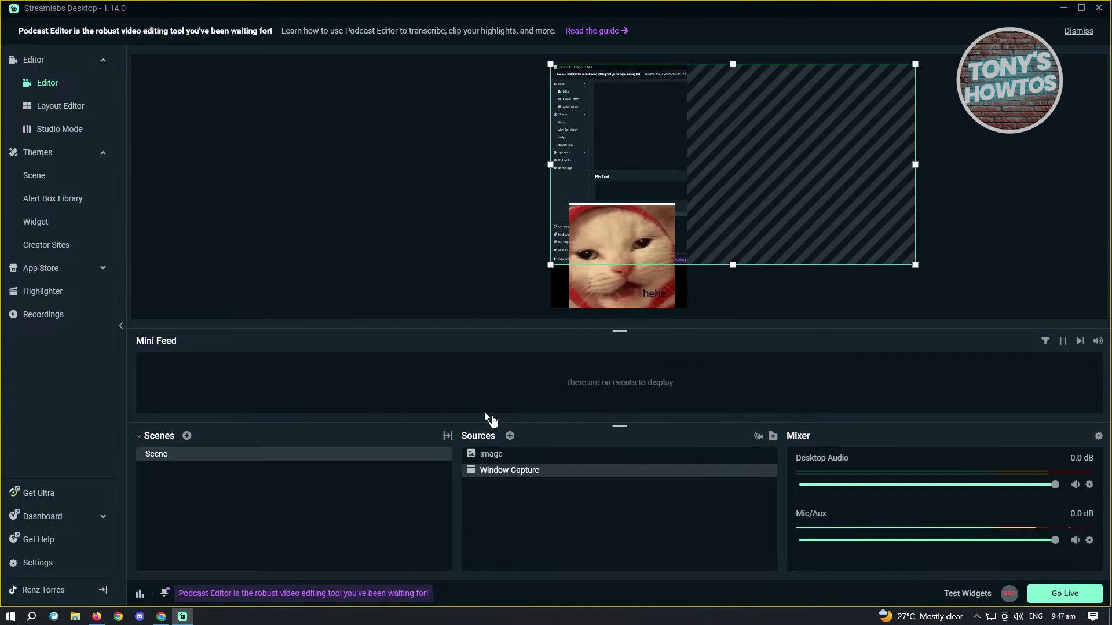
- In Output settings, use the AMD HW H.264 encoder at CBR 6000 bitrate with the Quality preset
{"action": "left_click", "coordinate": [40, 565]}
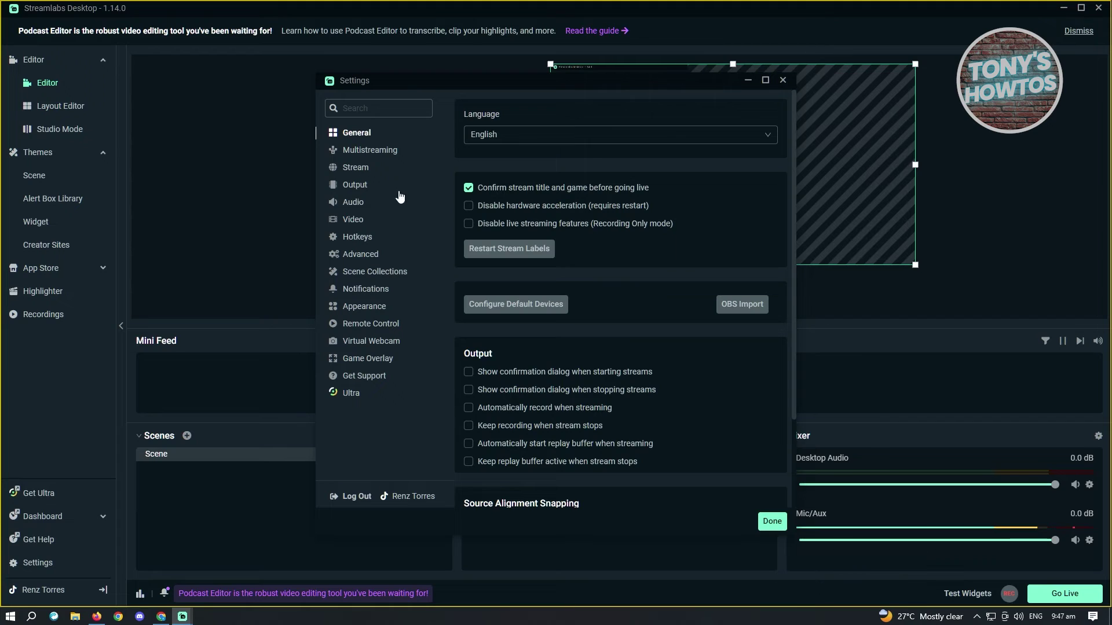
{"action": "left_click", "coordinate": [353, 191]}
{"action": "scroll", "coordinate": [608, 227], "scroll_direction": "down", "scroll_amount": 1}
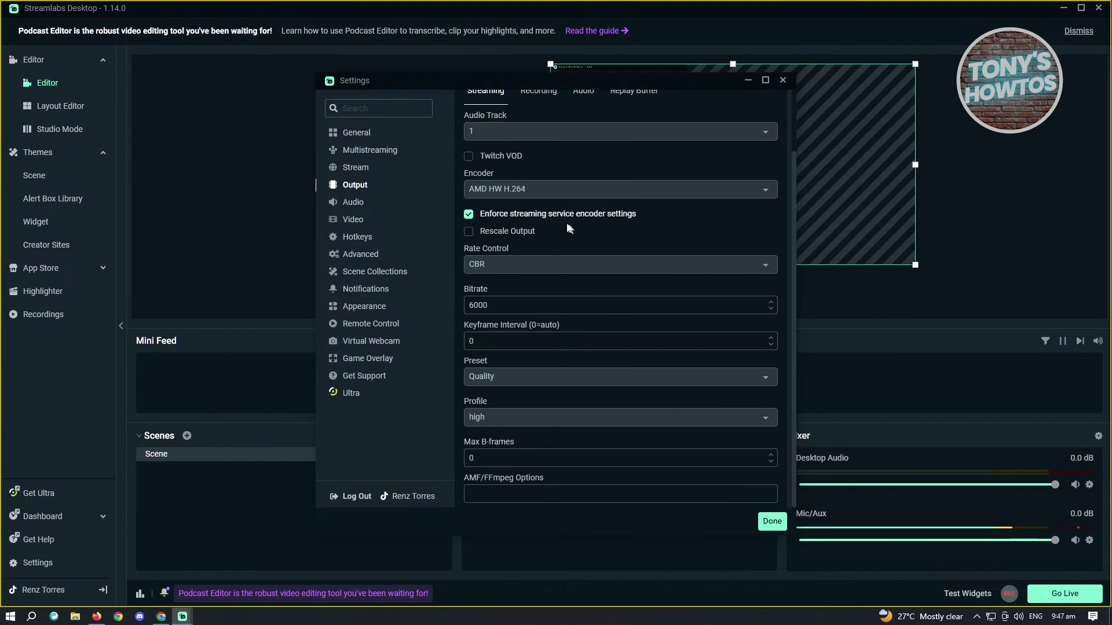
{"action": "left_click", "coordinate": [523, 185]}
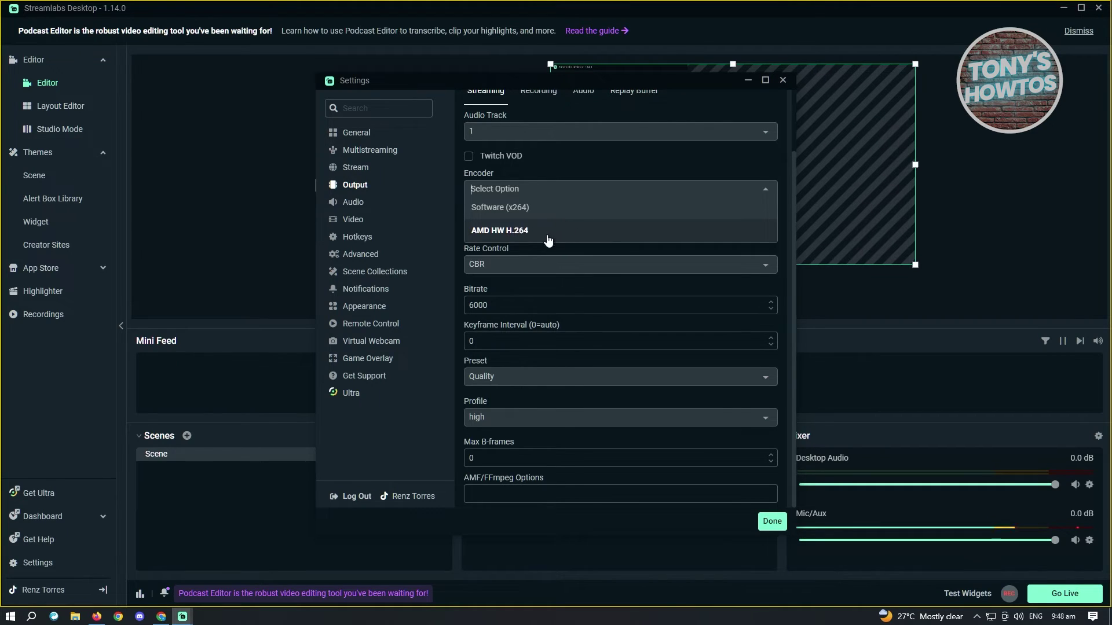
{"action": "left_click", "coordinate": [523, 230]}
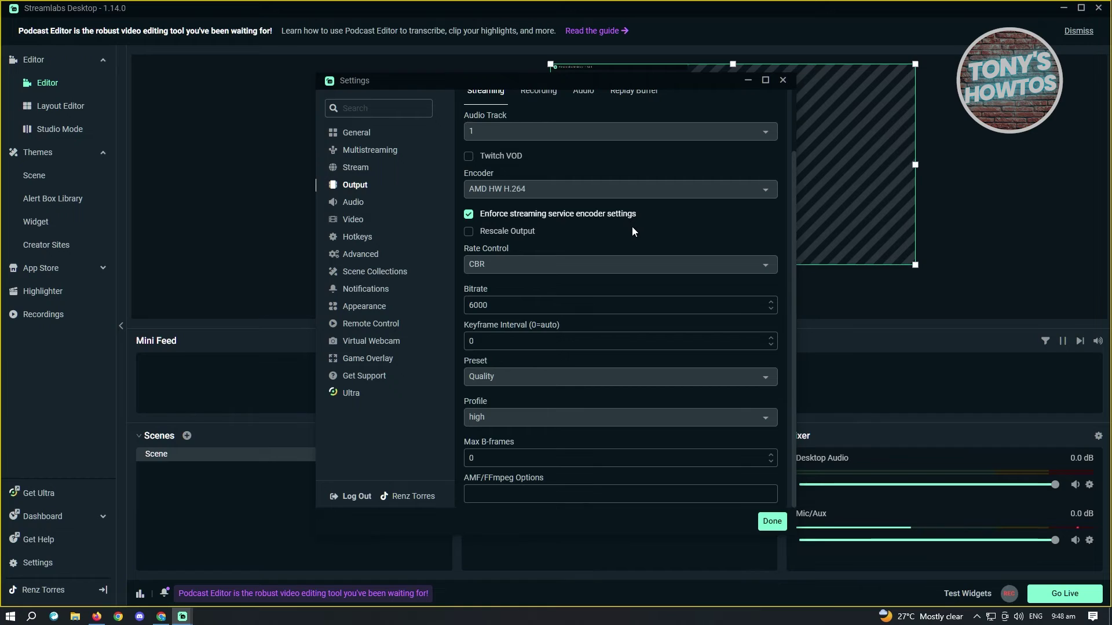
{"action": "left_click", "coordinate": [505, 307]}
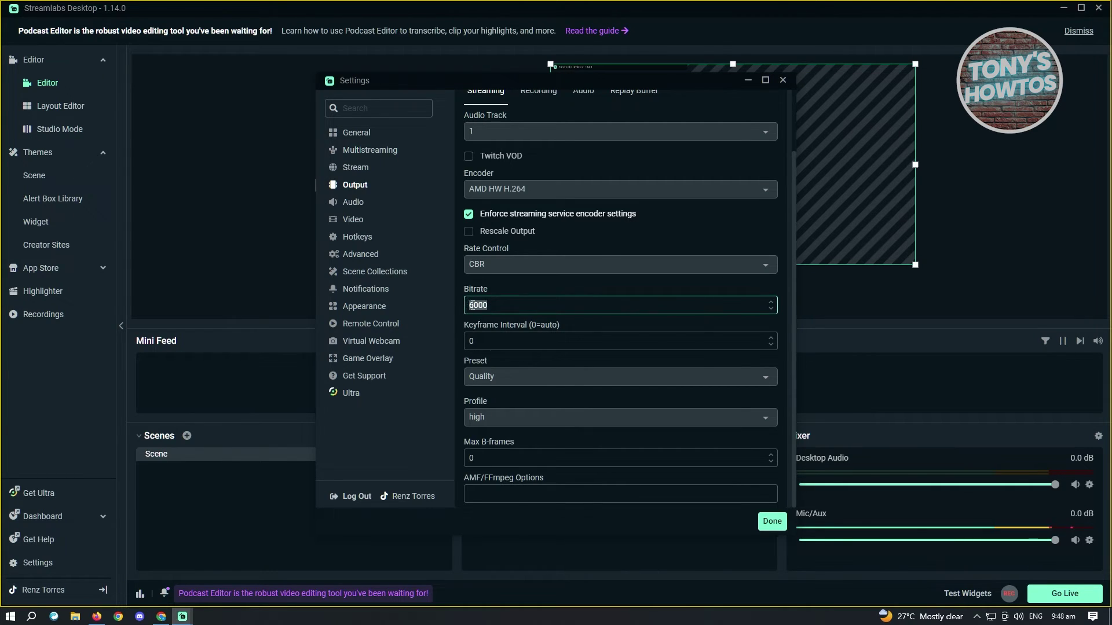
{"action": "left_click_drag", "start_coordinate": [514, 309], "coordinate": [465, 310]}
{"action": "left_click", "coordinate": [543, 376]}
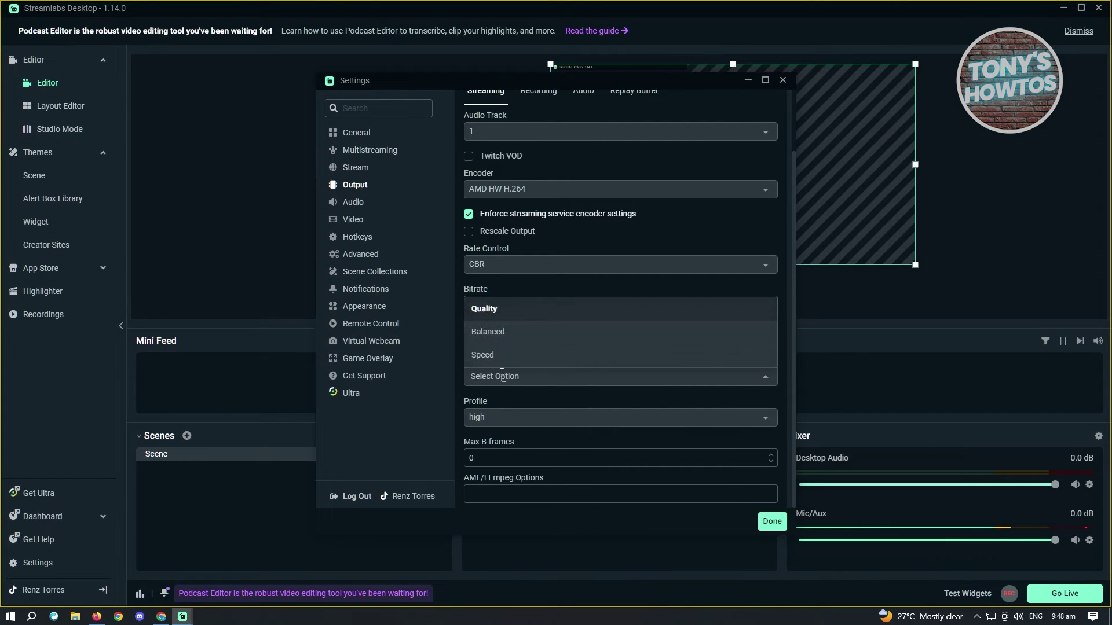
{"action": "left_click", "coordinate": [427, 415]}
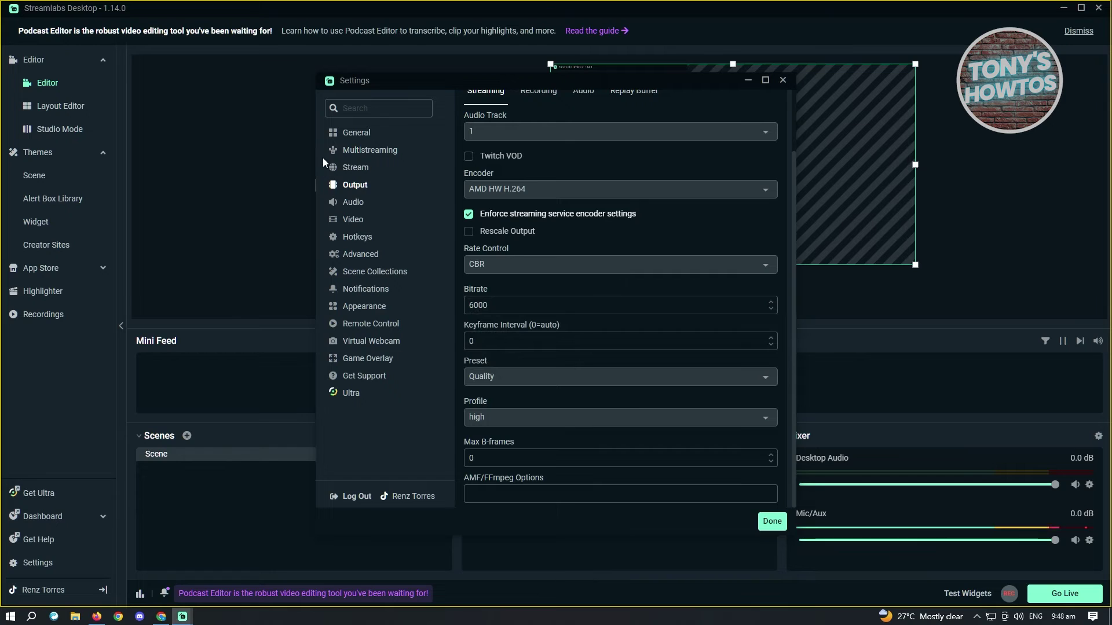
- Keep Desktop Audio at Default and set Mic/Auxiliary Device 1 to the USB Condenser Microphone
{"action": "left_click", "coordinate": [349, 204]}
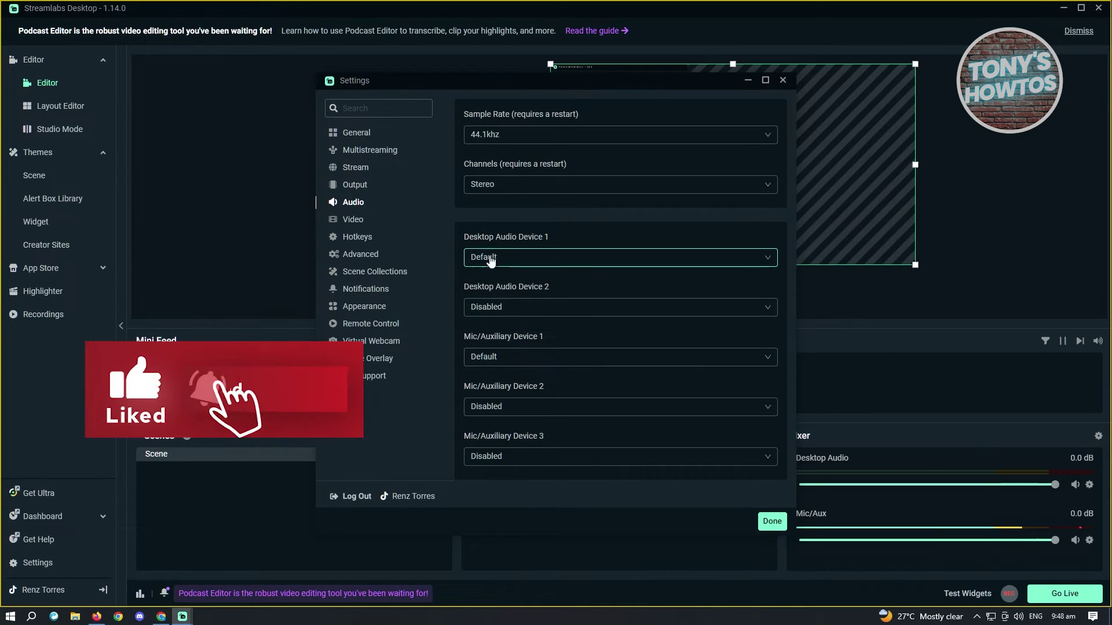
{"action": "left_click", "coordinate": [525, 259]}
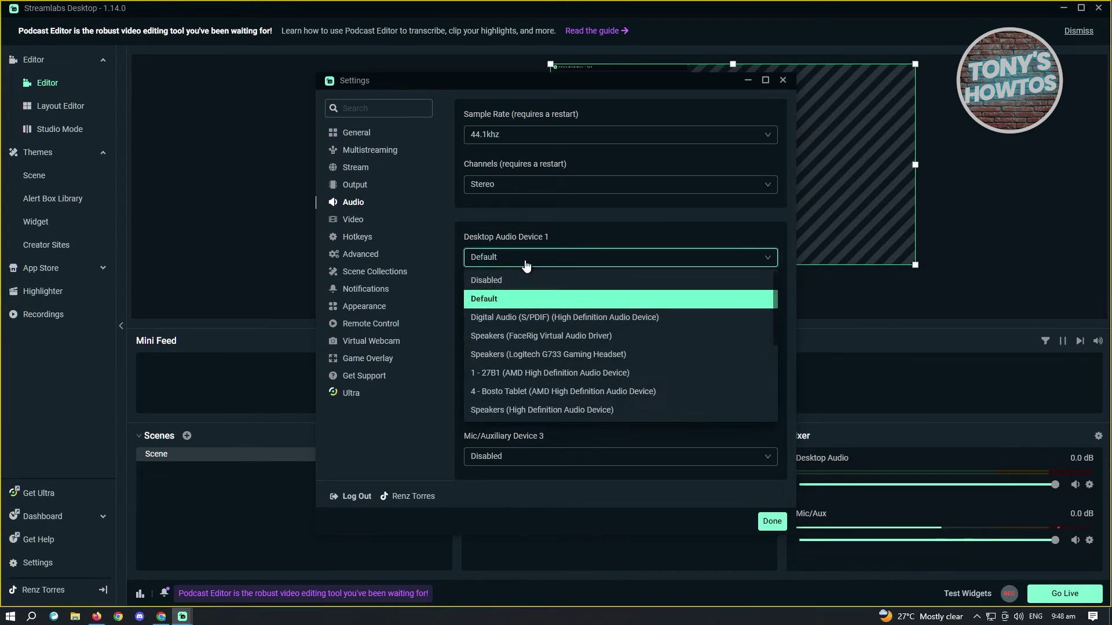
{"action": "left_click", "coordinate": [526, 259]}
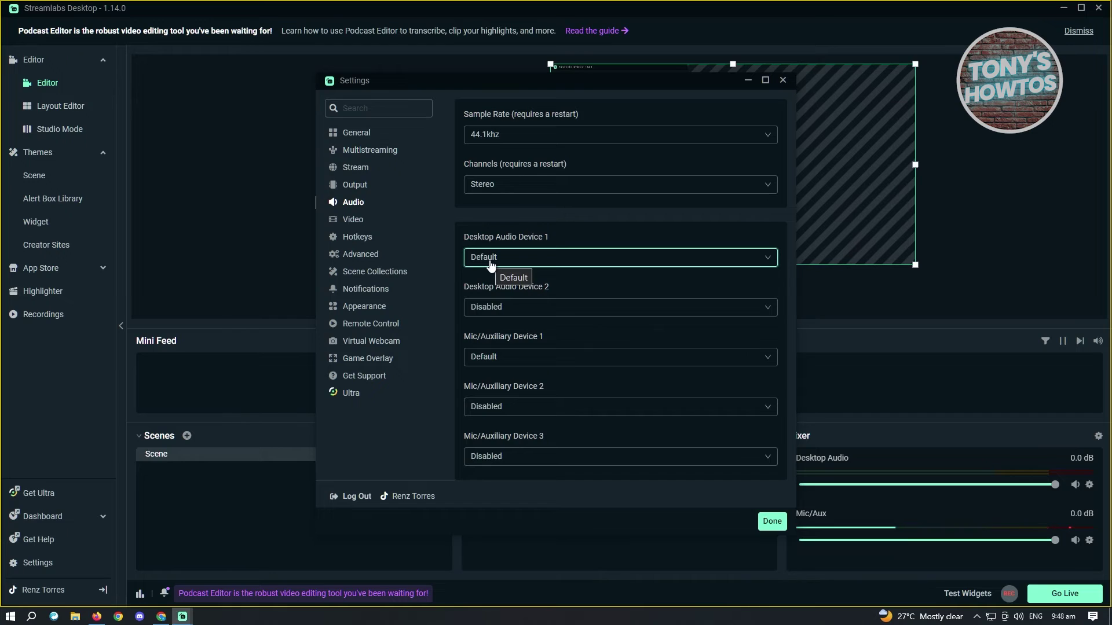
{"action": "left_click", "coordinate": [508, 361]}
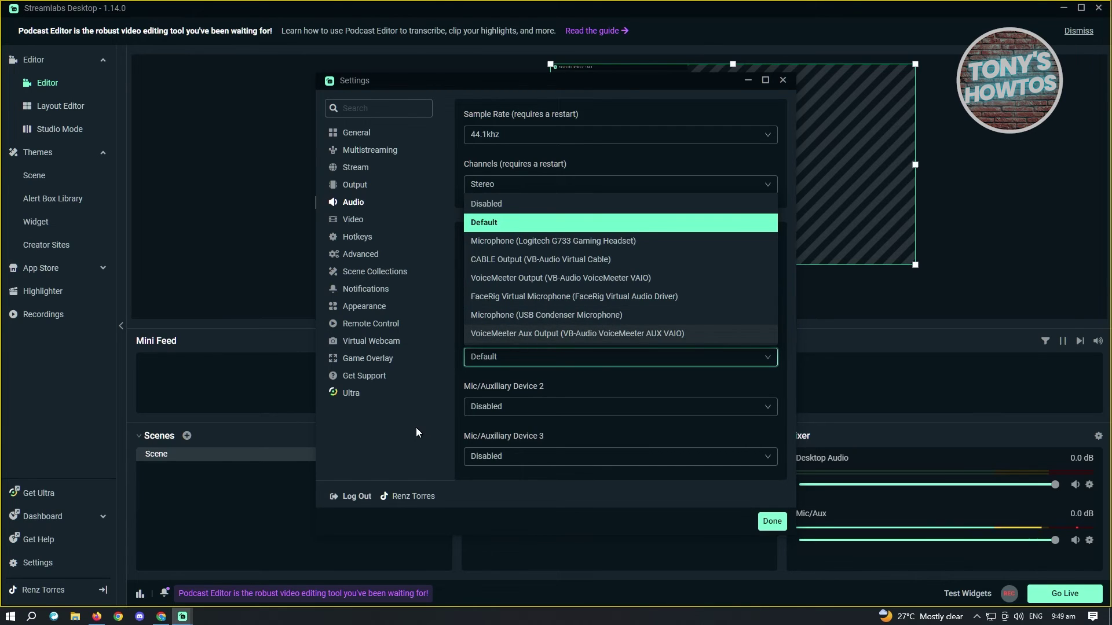
{"action": "left_click", "coordinate": [548, 315]}
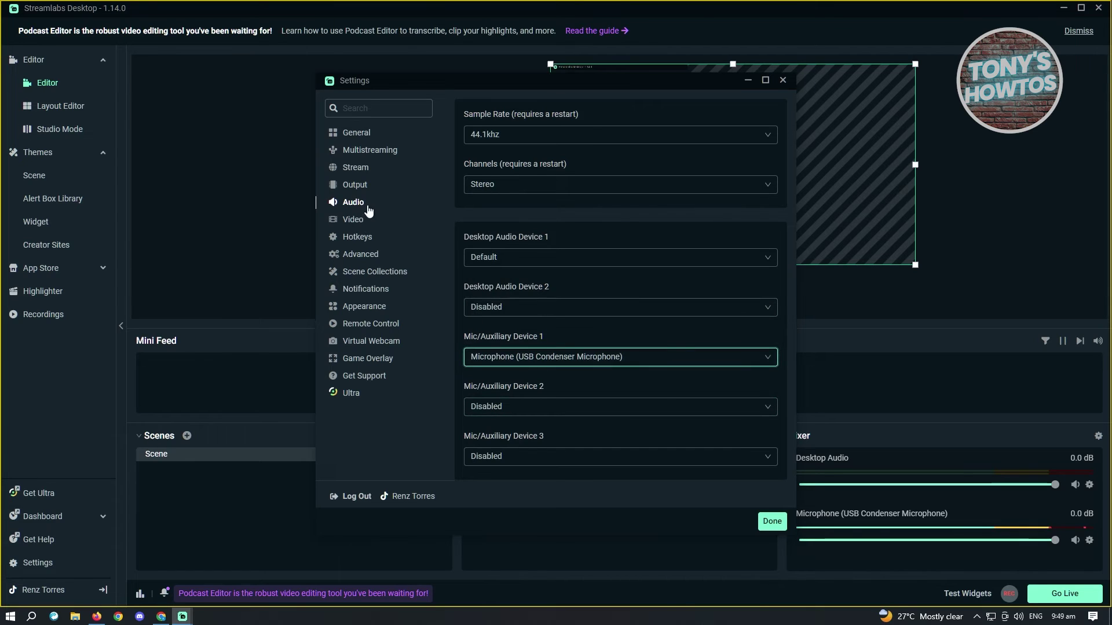
{"action": "left_click", "coordinate": [345, 223]}
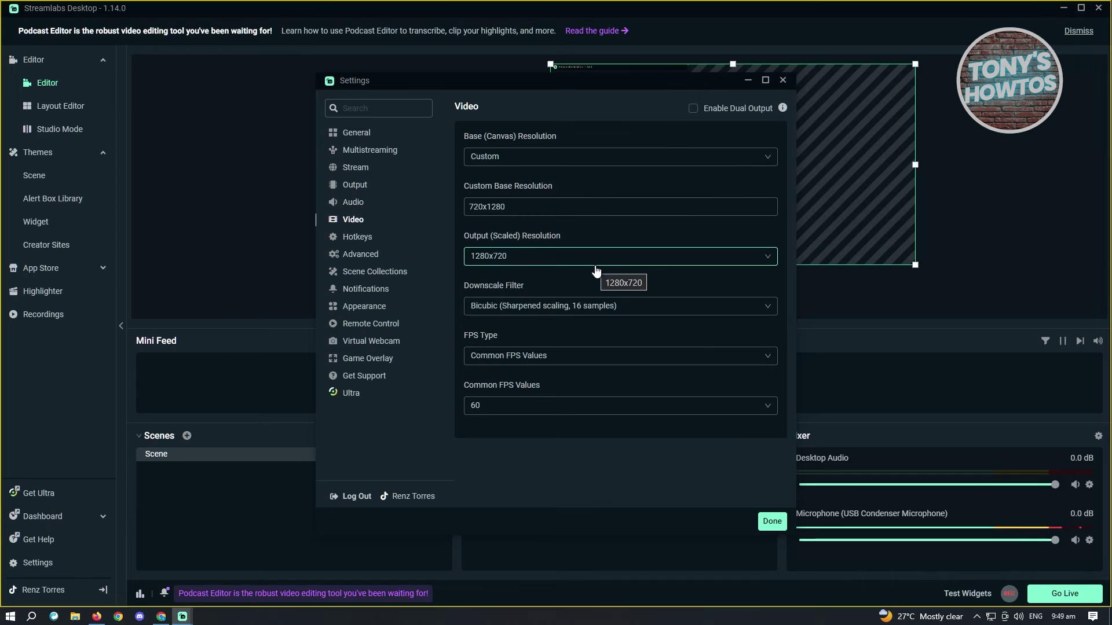
- Keep 720x1280 base and 1280x720 output resolution in Video settings, then close Settings
{"action": "left_click", "coordinate": [527, 257]}
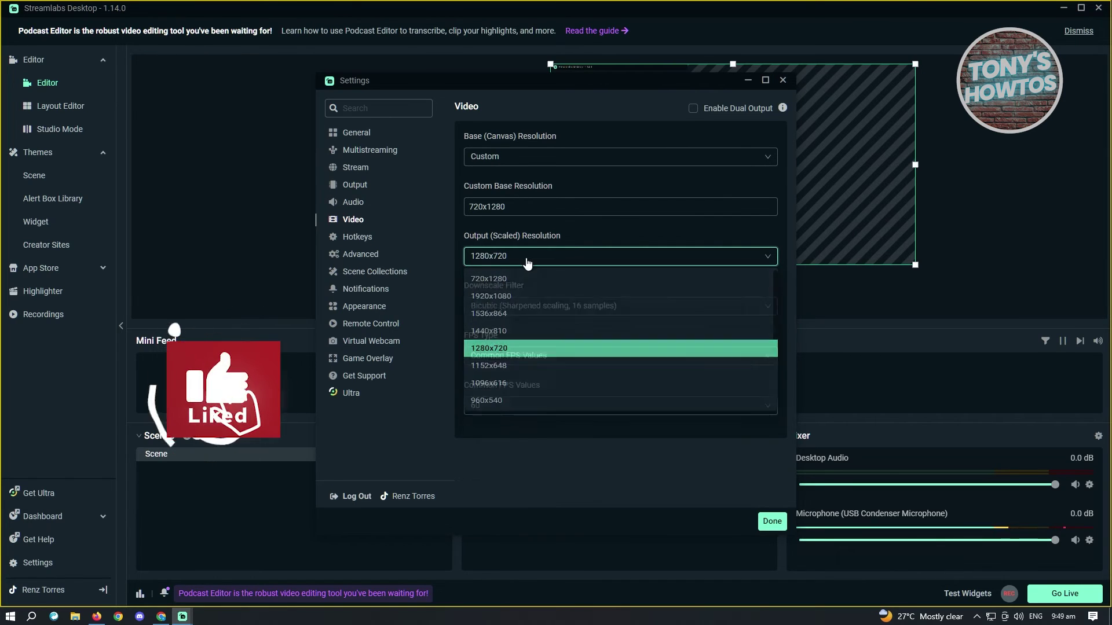
{"action": "left_click", "coordinate": [526, 259]}
{"action": "left_click_drag", "start_coordinate": [553, 79], "coordinate": [307, 67]}
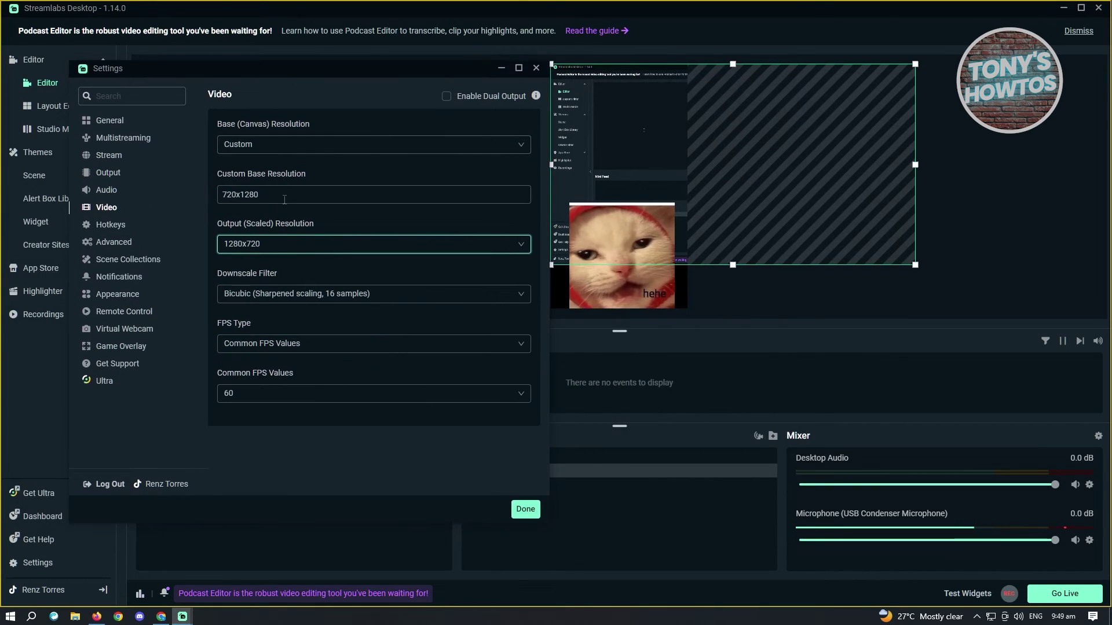
{"action": "left_click_drag", "start_coordinate": [284, 199], "coordinate": [230, 194]}
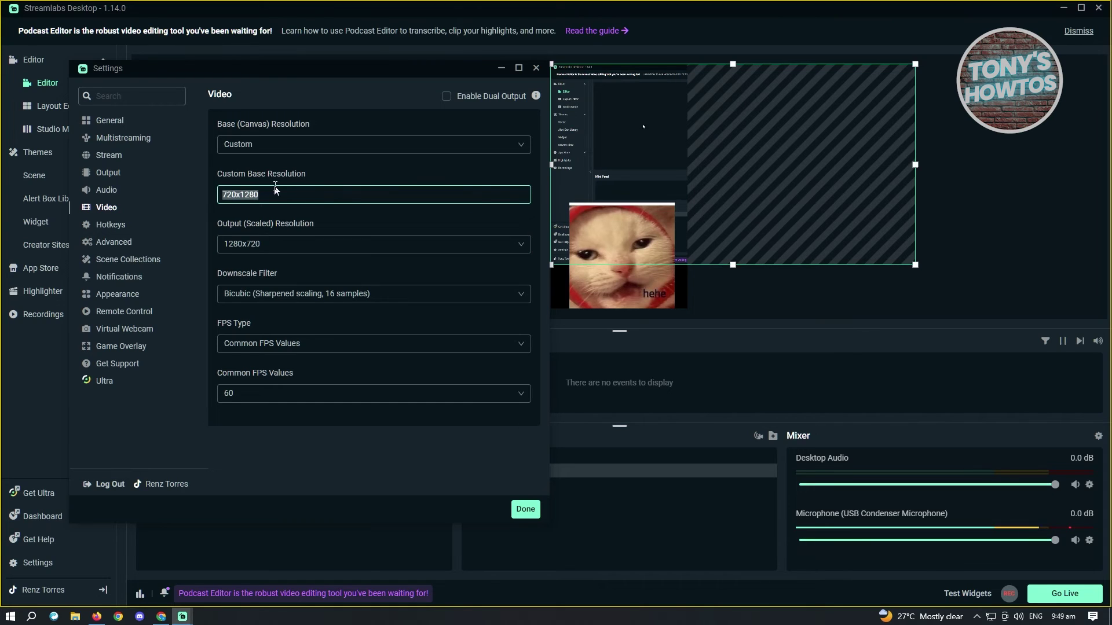
{"action": "left_click", "coordinate": [342, 160]}
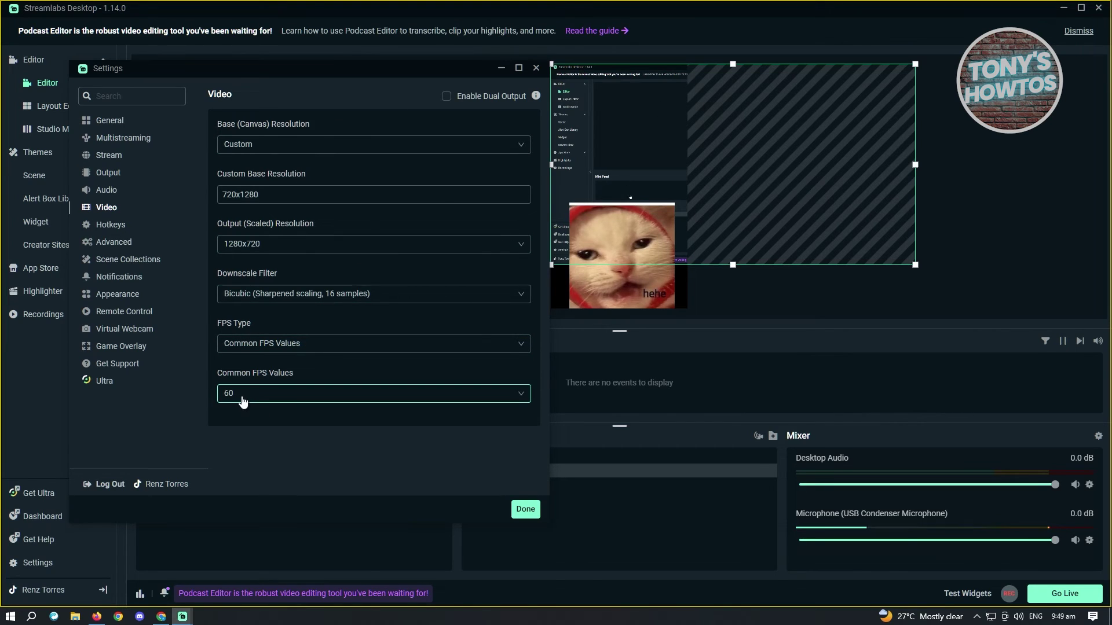
{"action": "left_click_drag", "start_coordinate": [302, 70], "coordinate": [393, 54]}
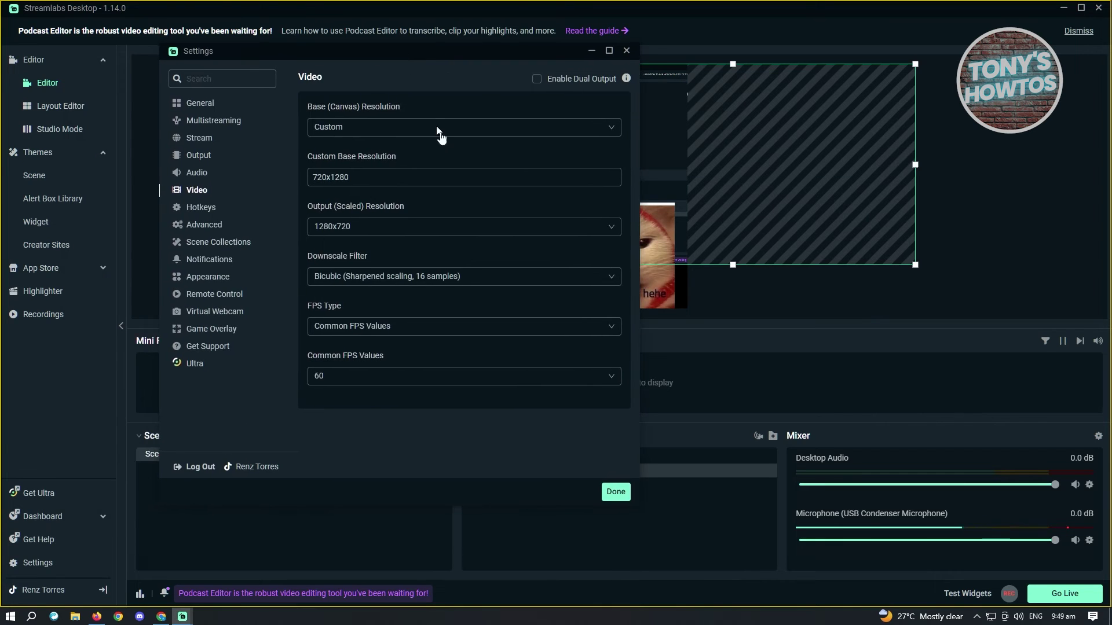
{"action": "left_click", "coordinate": [616, 492]}
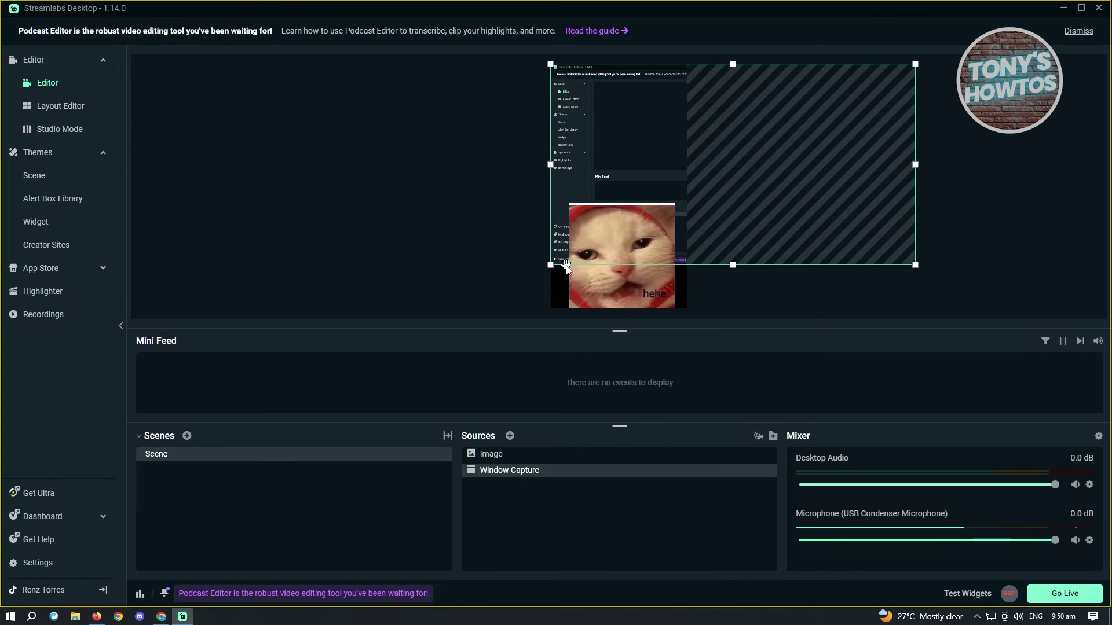
- Fit the window capture to the canvas with Transform and move it to the top
{"action": "left_click_drag", "start_coordinate": [601, 154], "coordinate": [633, 138]}
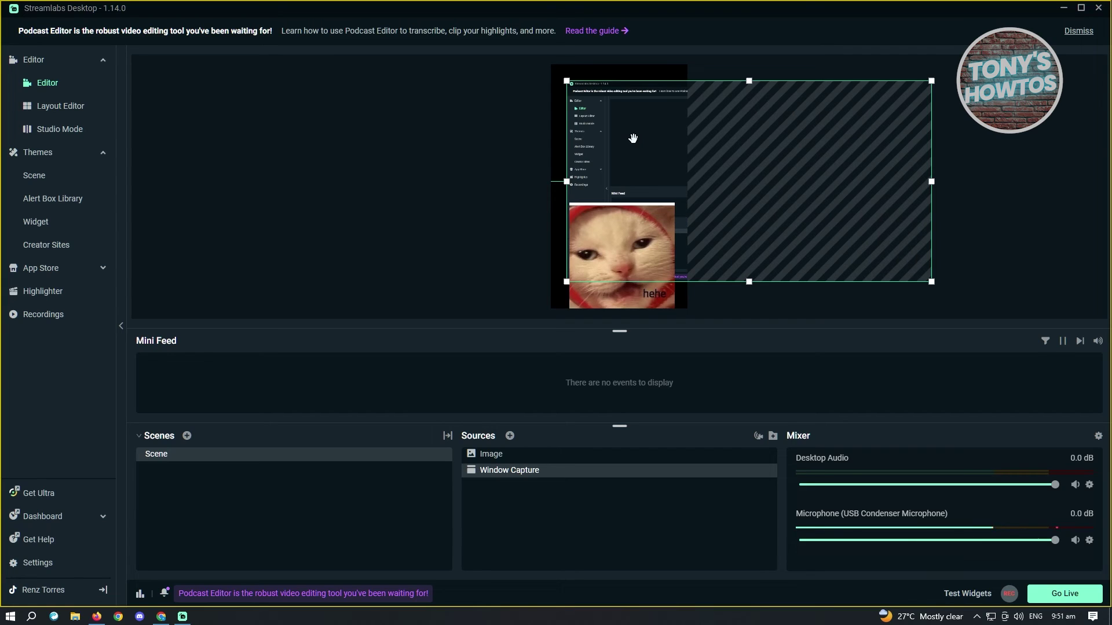
{"action": "right_click", "coordinate": [633, 137]}
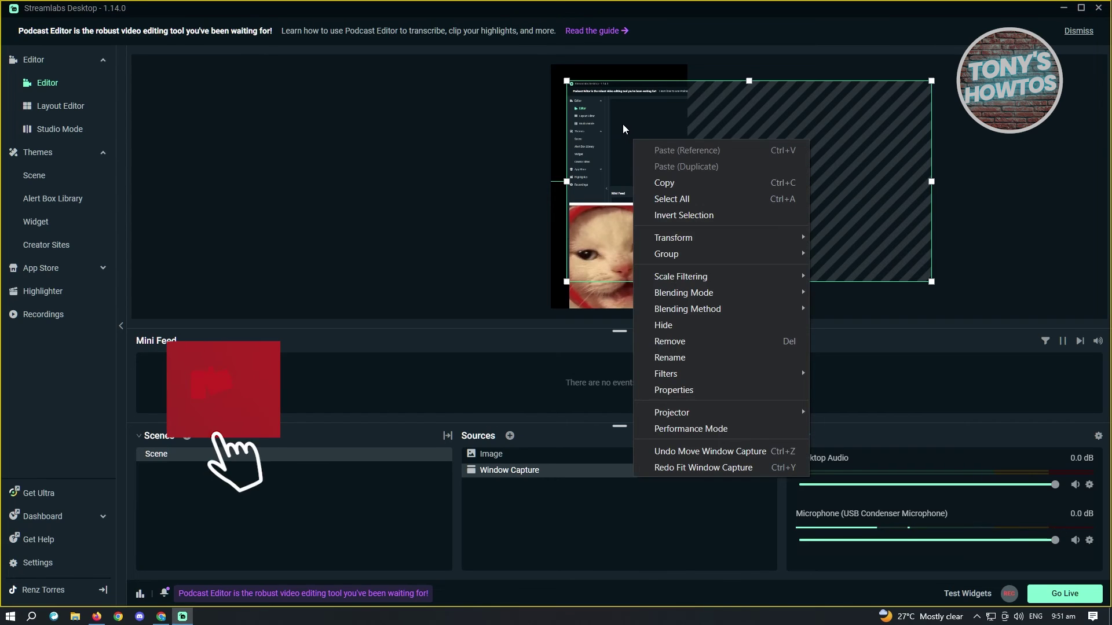
{"action": "mouse_move", "coordinate": [685, 242]}
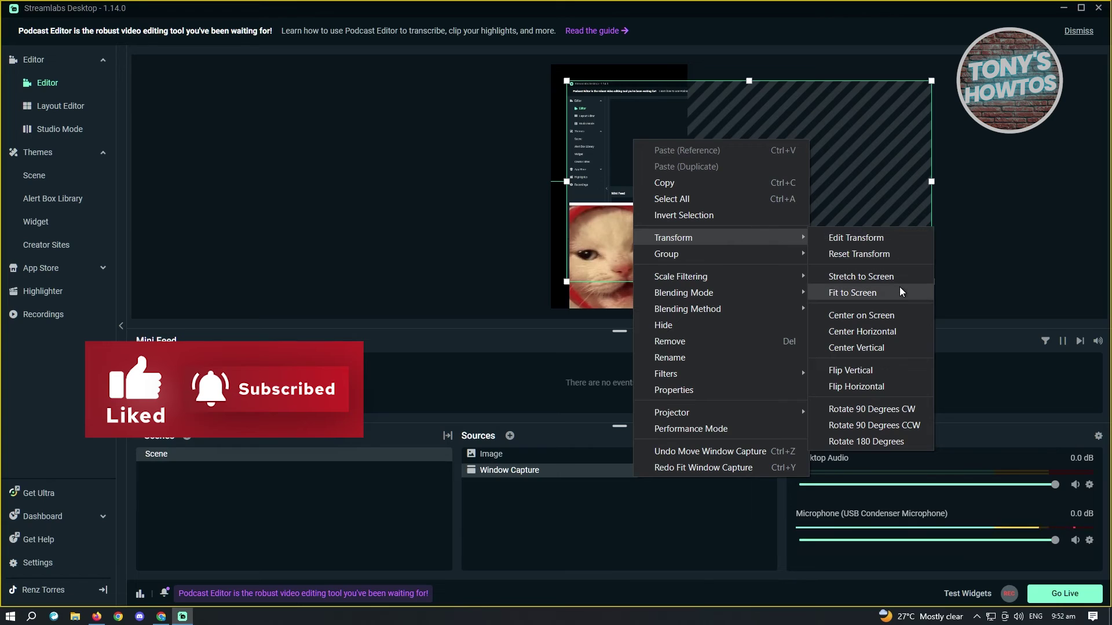
{"action": "left_click", "coordinate": [853, 293]}
{"action": "left_click_drag", "start_coordinate": [657, 182], "coordinate": [659, 127]}
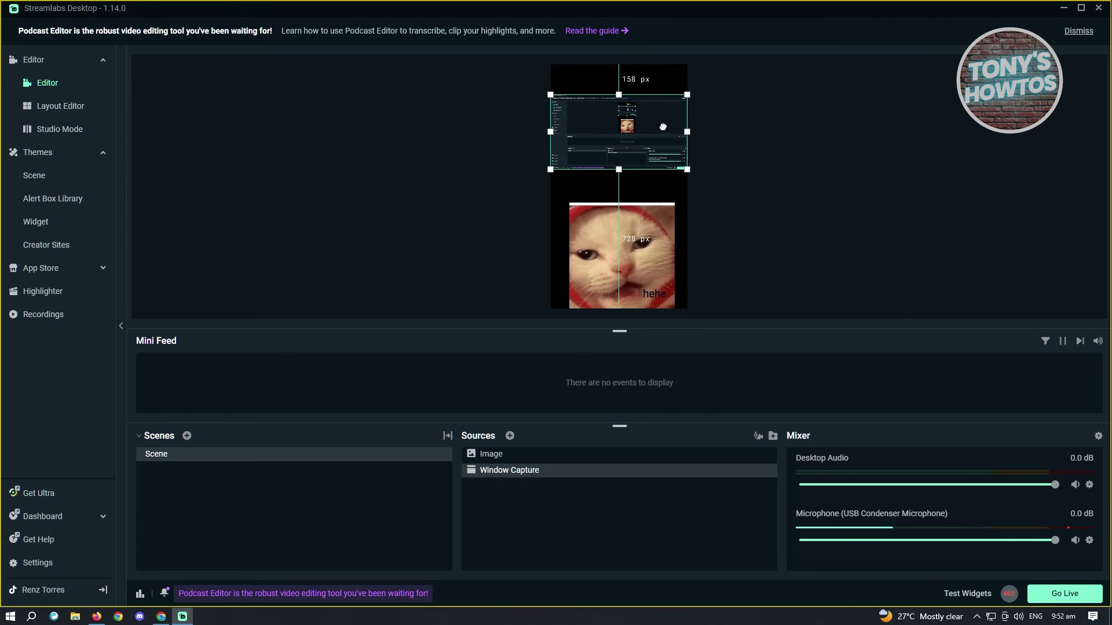
- Position the cat image just below the window capture and bring up its Transform options
{"action": "left_click_drag", "start_coordinate": [659, 242], "coordinate": [658, 225]}
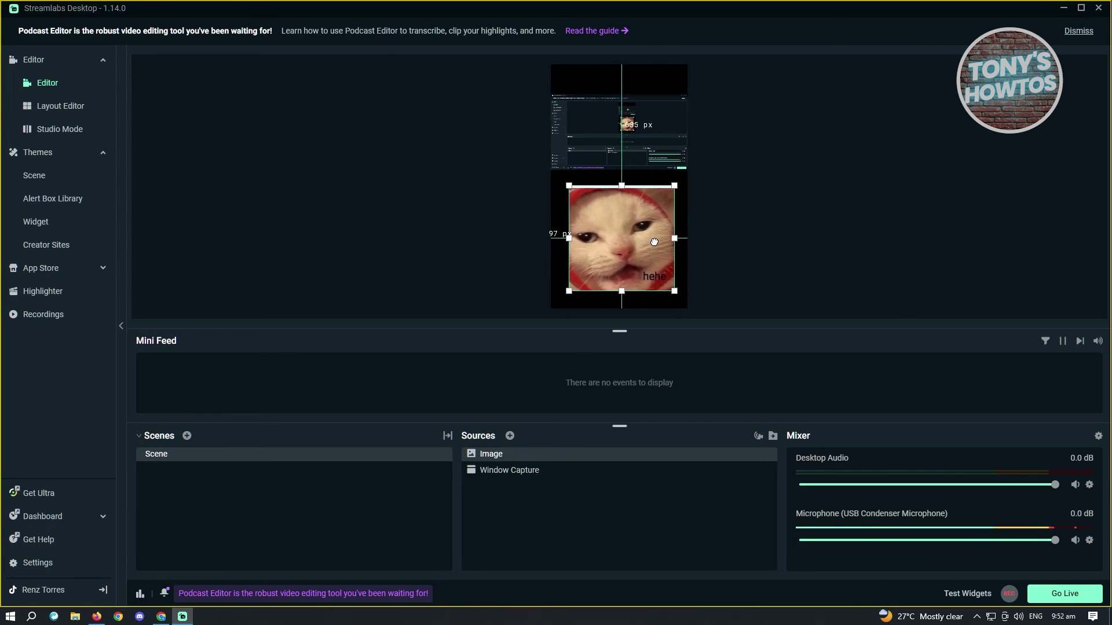
{"action": "mouse_move", "coordinate": [640, 241]}
{"action": "left_mouse_down"}
{"action": "mouse_move", "coordinate": [639, 255]}
{"action": "mouse_move", "coordinate": [639, 246]}
{"action": "left_mouse_up"}
{"action": "right_click", "coordinate": [639, 245]}
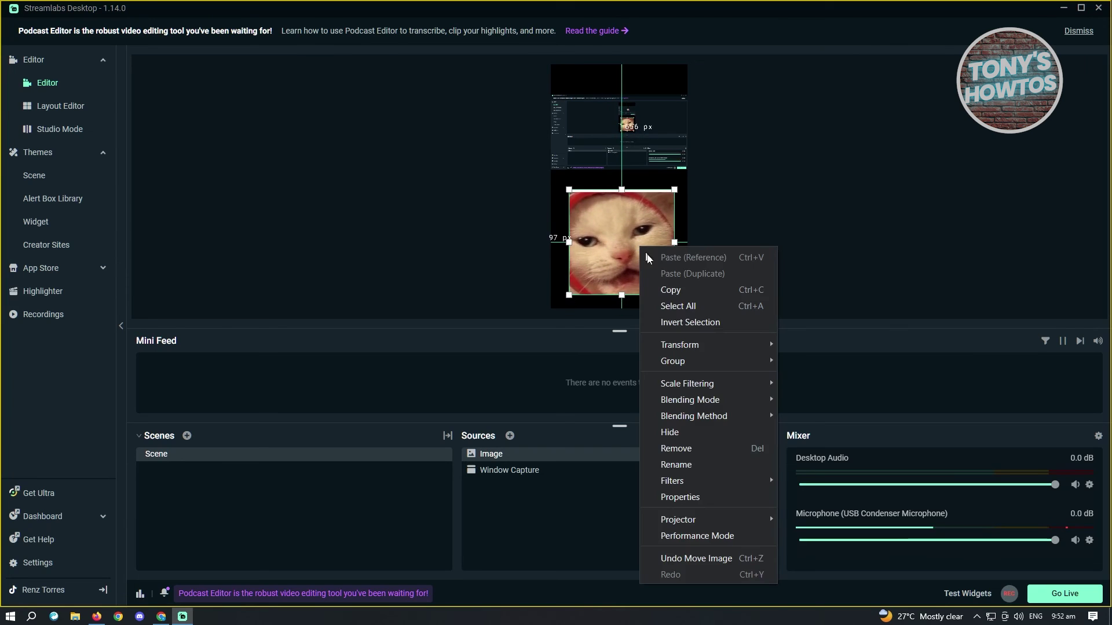
{"action": "mouse_move", "coordinate": [772, 348]}
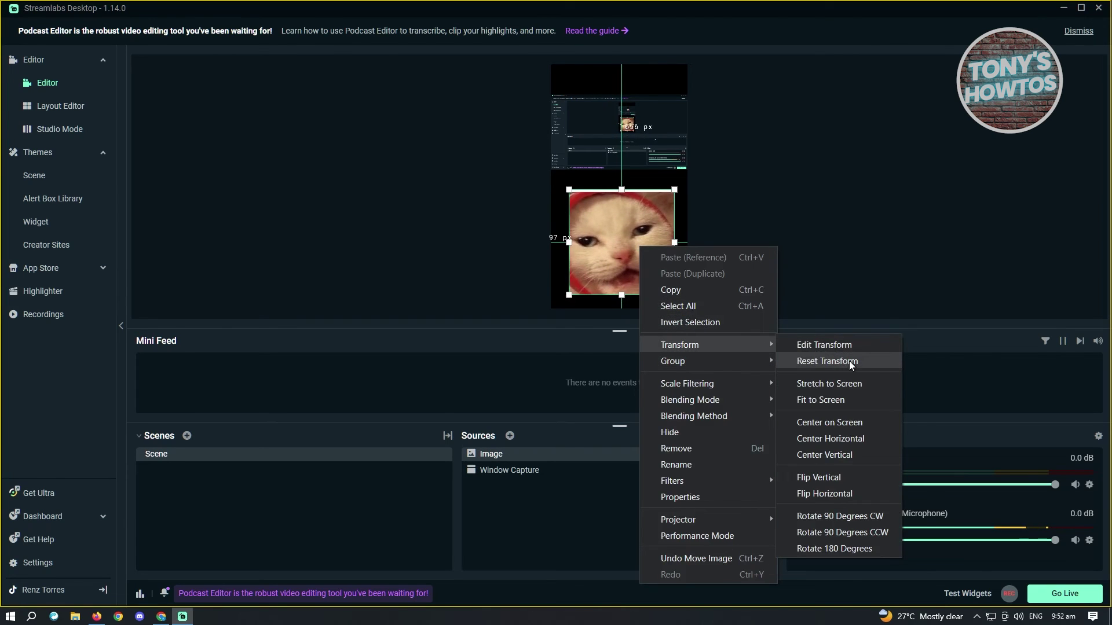